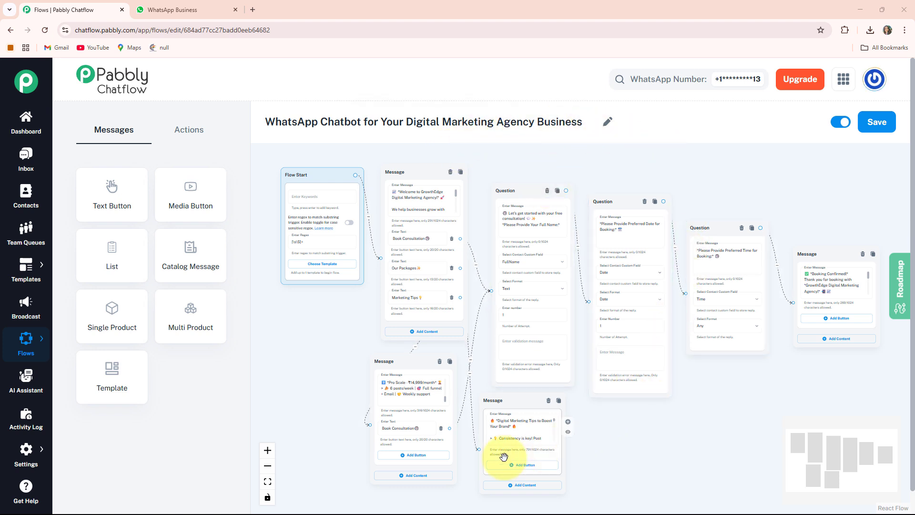
# Switch to the WhatsApp chat with Digital Marketing Agency and send "Hi" to trigger the chatbot
pyautogui.click(418, 421)
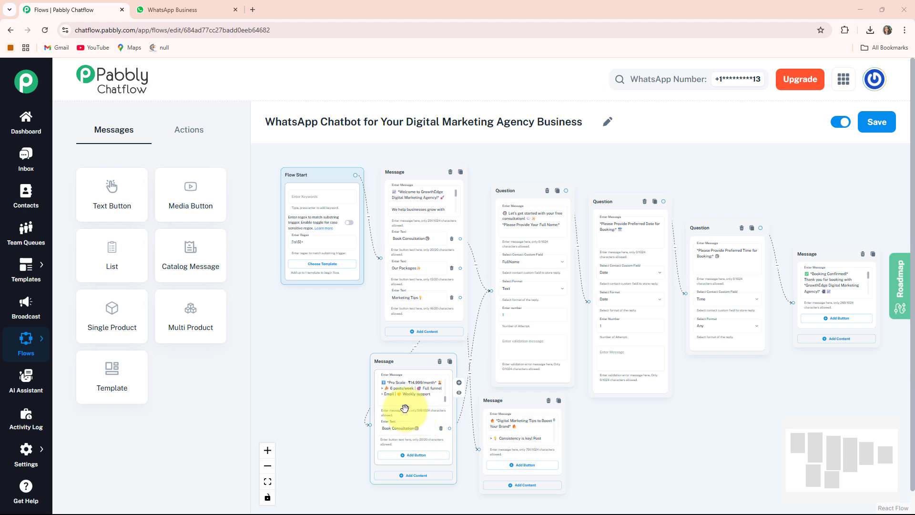
pyautogui.click(636, 250)
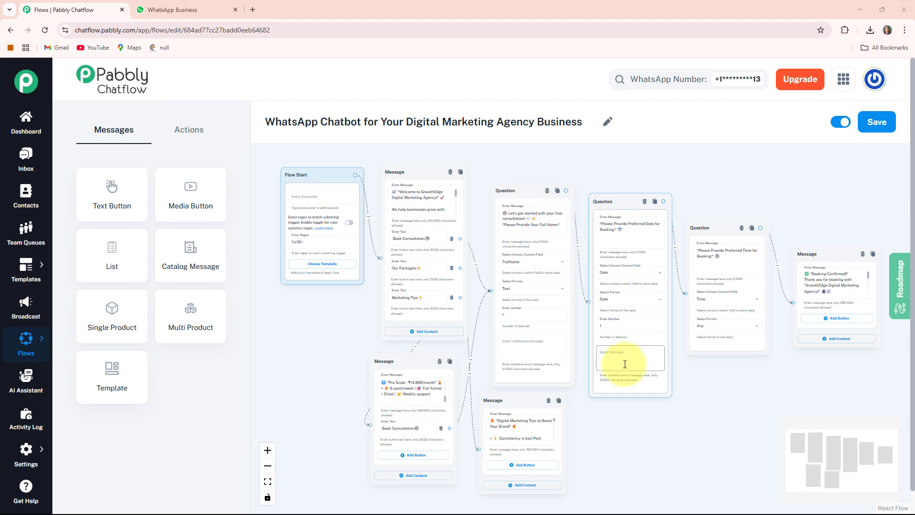
pyautogui.click(152, 8)
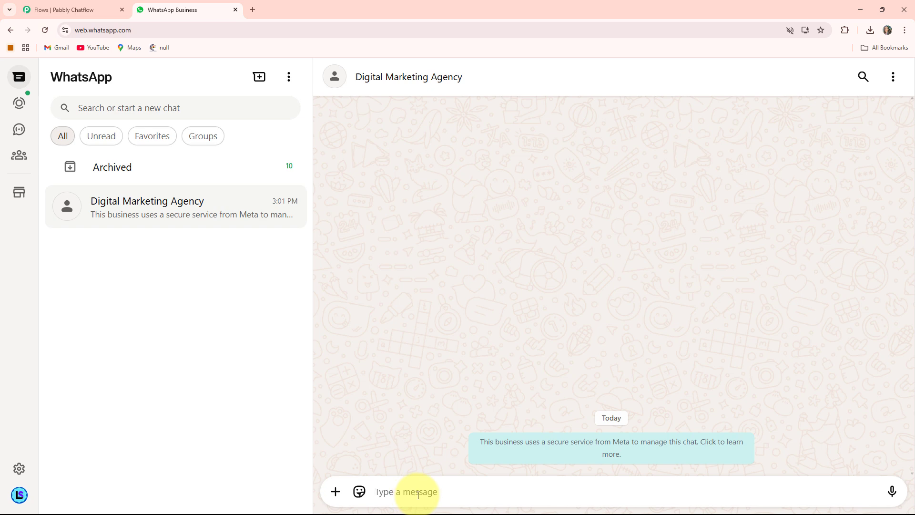
pyautogui.write('Hi')
pyautogui.press('Return')
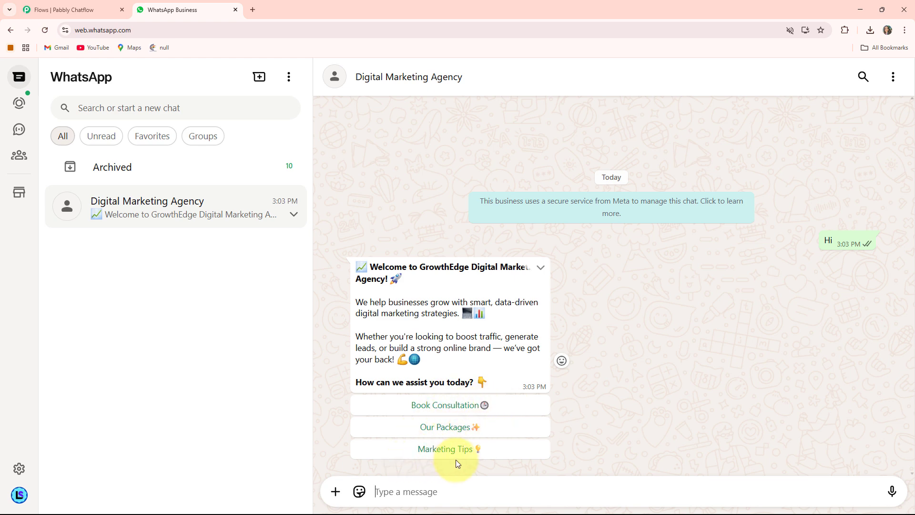
# Choose the Our Packages option, then Book Consultation from the packages reply
pyautogui.click(450, 428)
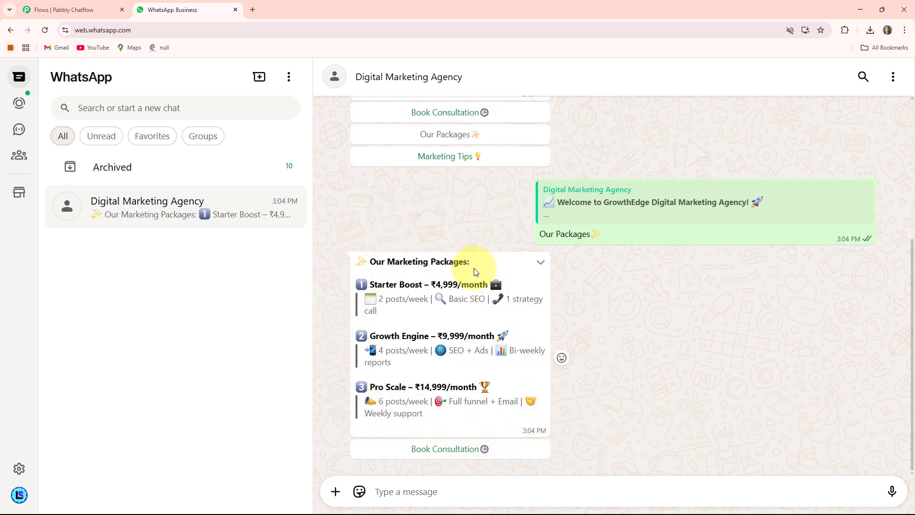
pyautogui.click(446, 449)
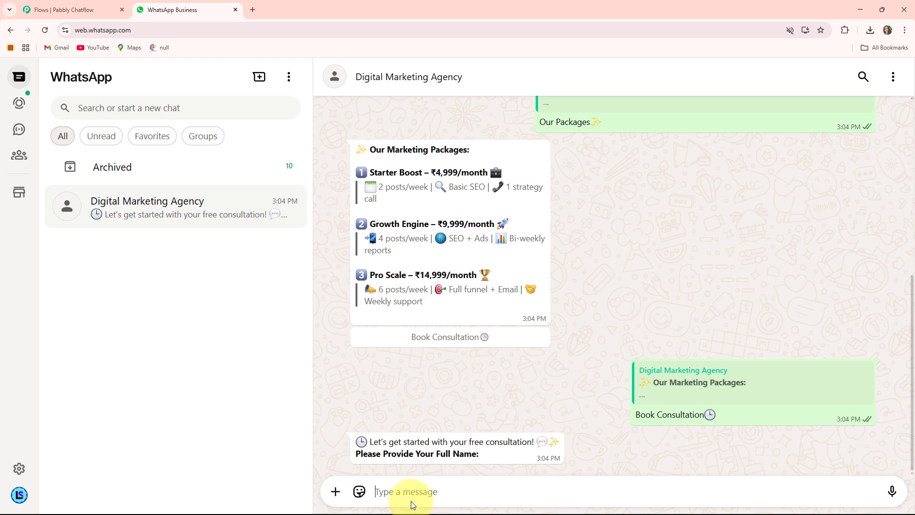
# Reply to the full-name question with the customer's full name
pyautogui.click(410, 501)
pyautogui.press('Return')
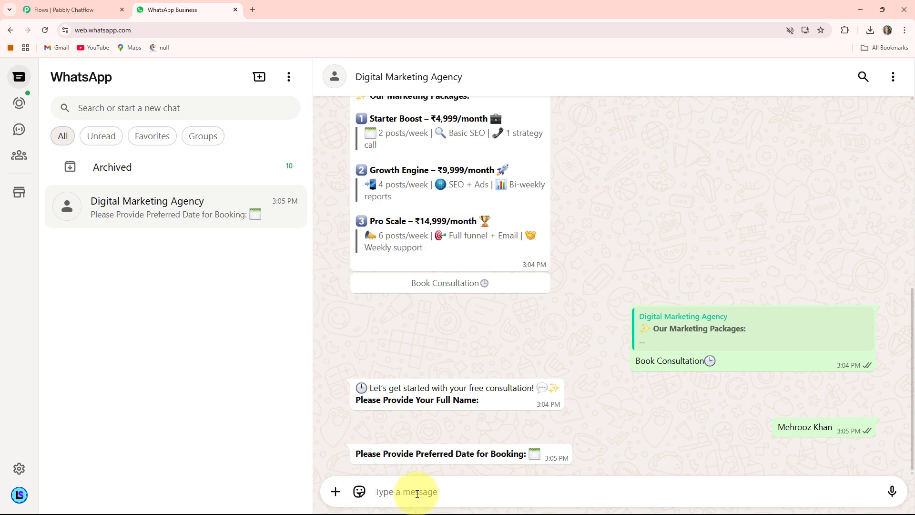
# Reply to the preferred-date question with 17/07/2025
pyautogui.write('7/')
pyautogui.press('BackSpace')
pyautogui.press('BackSpace')
pyautogui.write('17/07/2025')
pyautogui.press('Return')
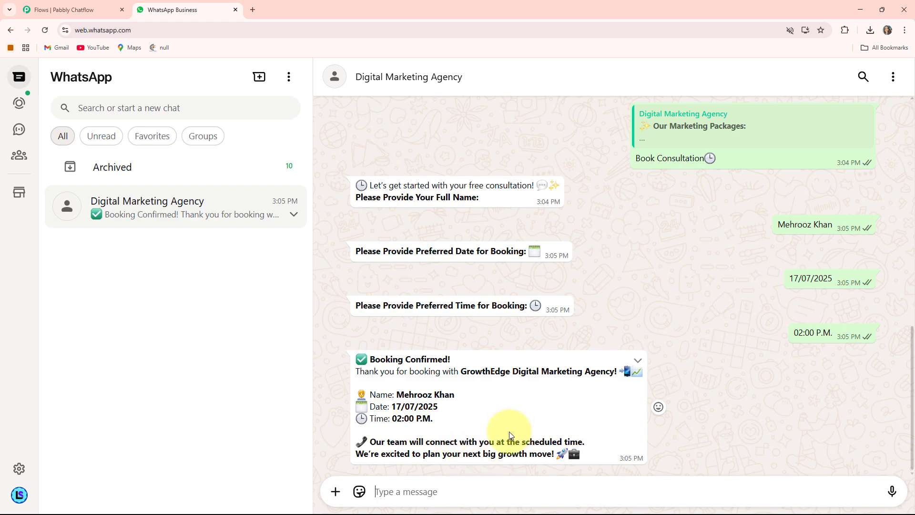
# Scroll back to the welcome message and choose the Marketing Tips option
pyautogui.scroll(10, 509, 410)
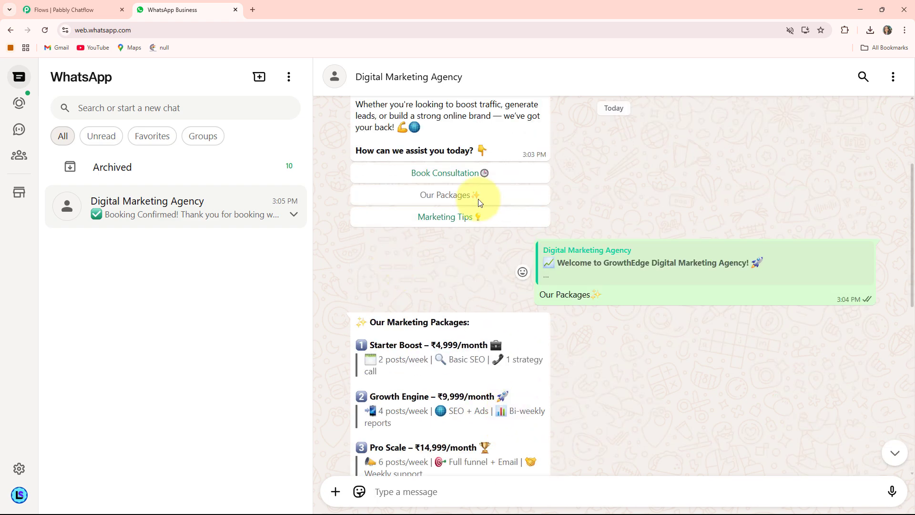
pyautogui.click(464, 225)
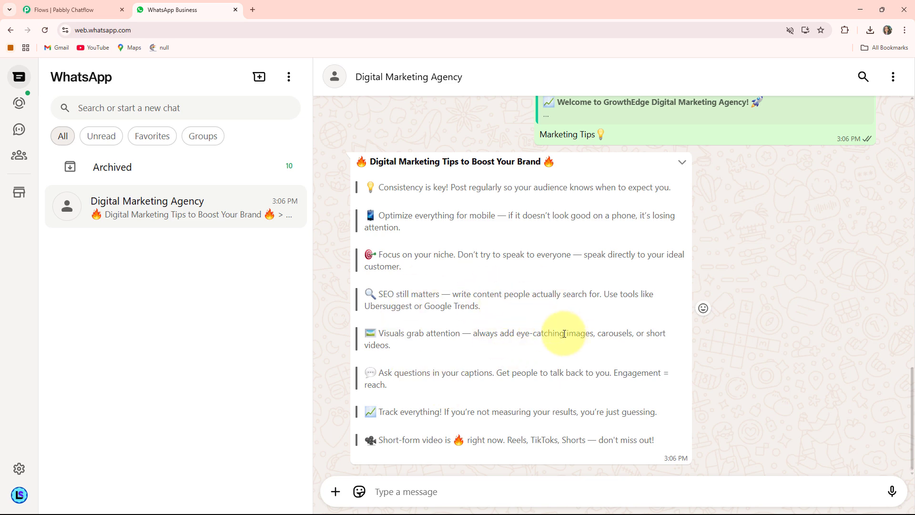
# Scroll back through the chat to review the booking conversation
pyautogui.scroll(1, 564, 334)
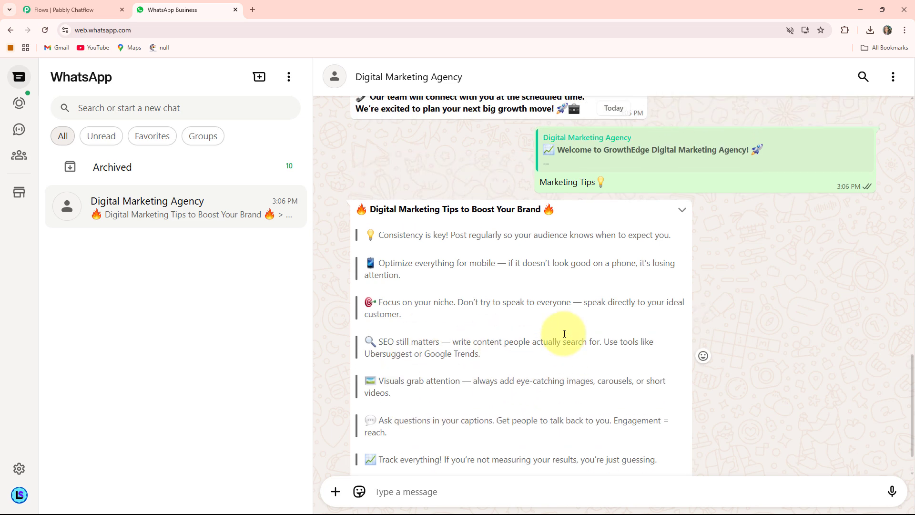
pyautogui.scroll(4, 564, 334)
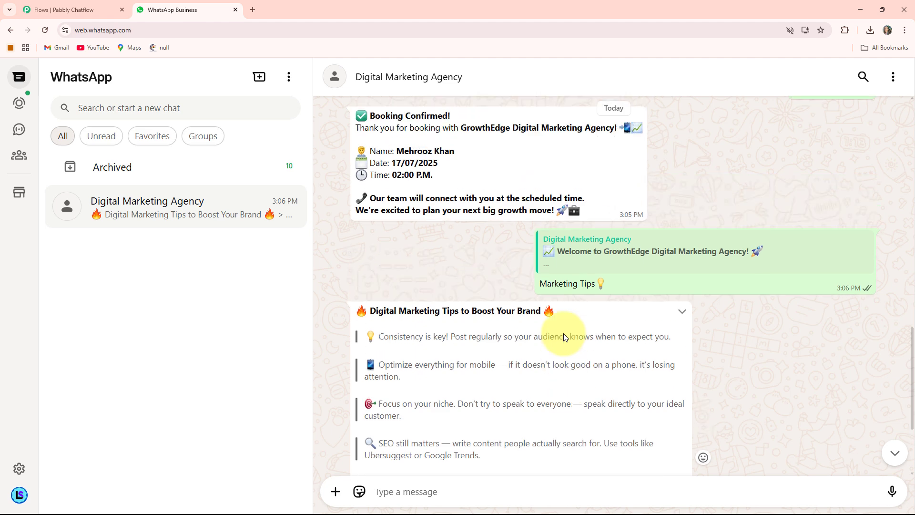
pyautogui.scroll(2, 564, 333)
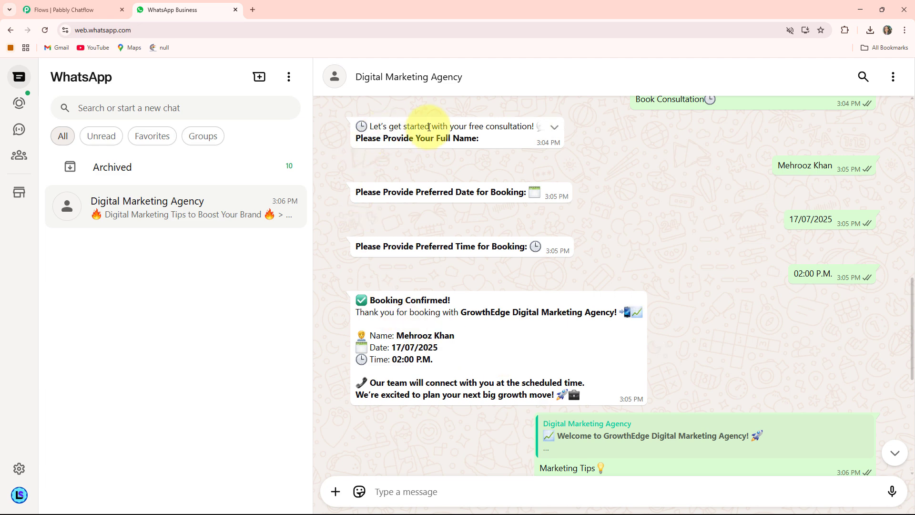
# Open a new browser tab and go to pabbly.com/chatflow
pyautogui.click(253, 8)
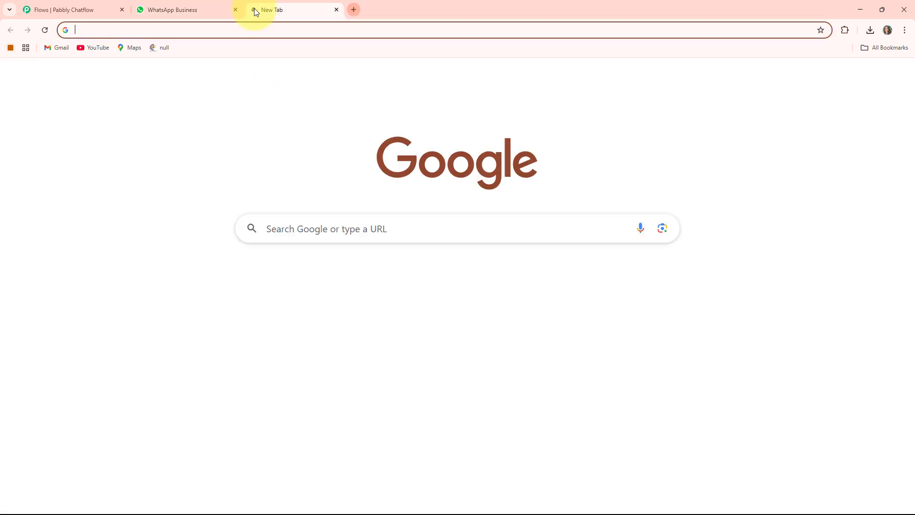
pyautogui.click(201, 25)
pyautogui.write('pabb')
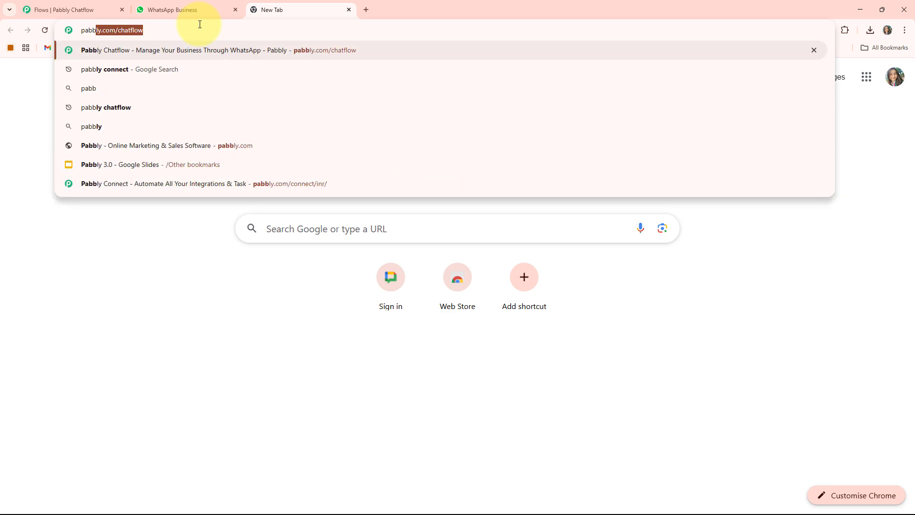
pyautogui.press('Return')
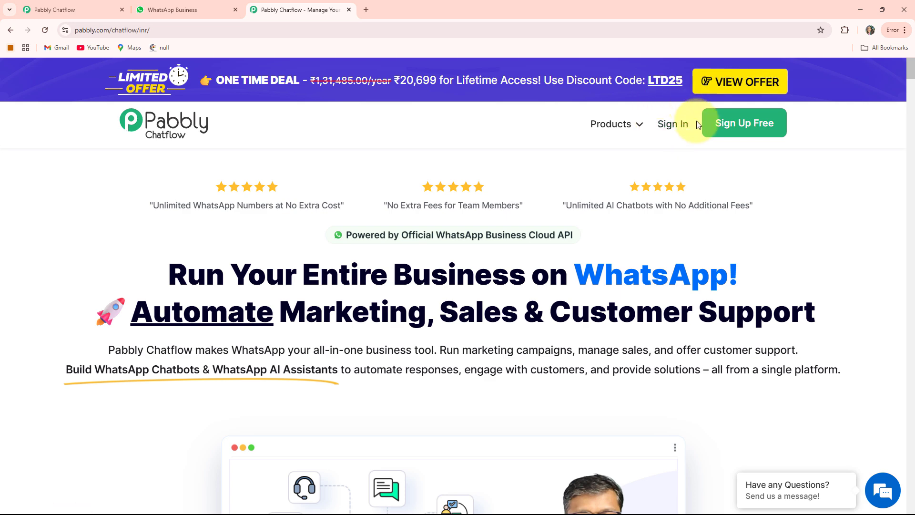
# Sign in and open Pabbly Chatflow from the Pabbly apps page
pyautogui.click(683, 131)
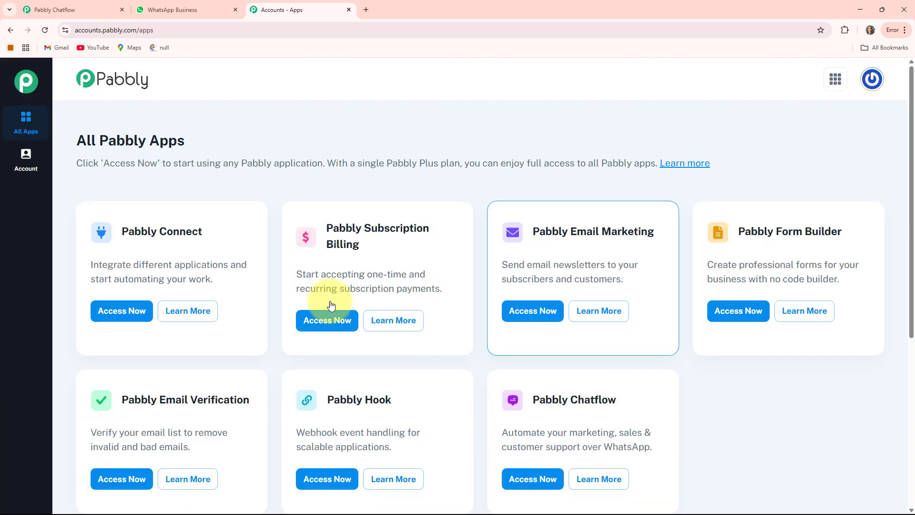
pyautogui.scroll(-2, 314, 162)
pyautogui.scroll(2, 477, 258)
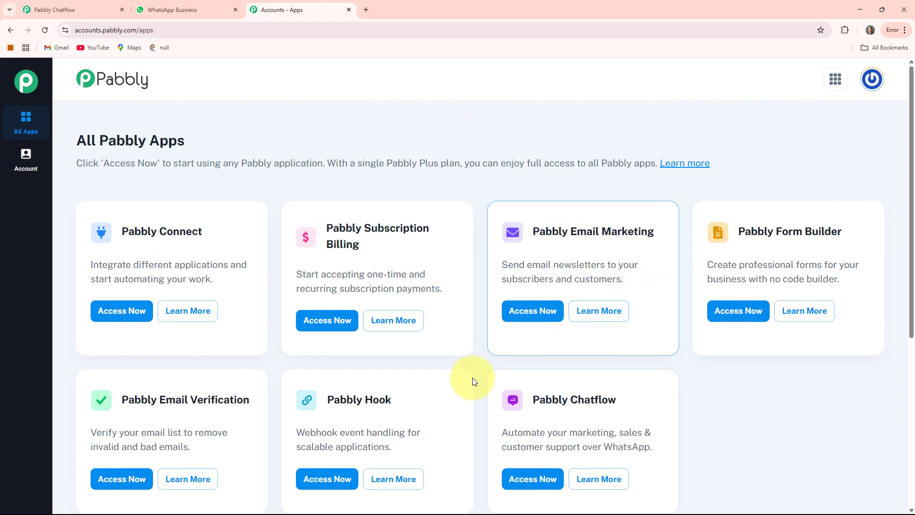
pyautogui.scroll(-2, 419, 310)
pyautogui.scroll(1, 429, 286)
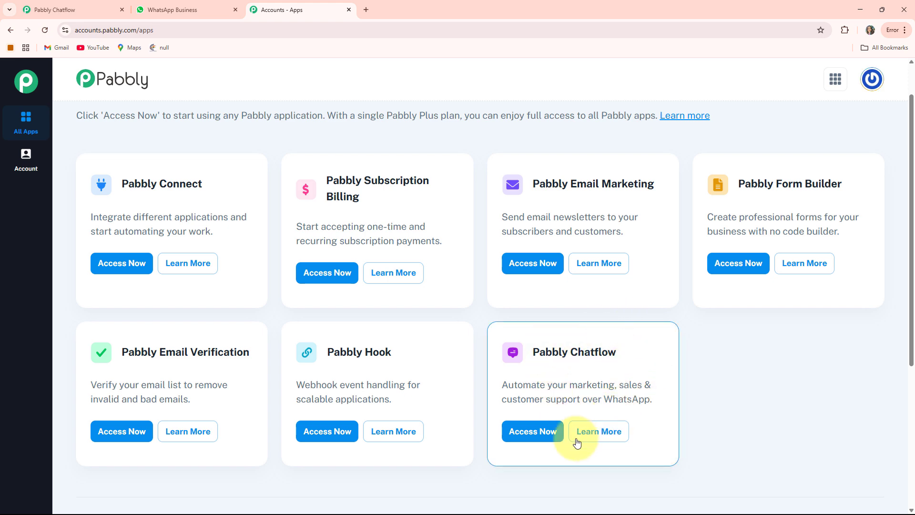
pyautogui.click(533, 432)
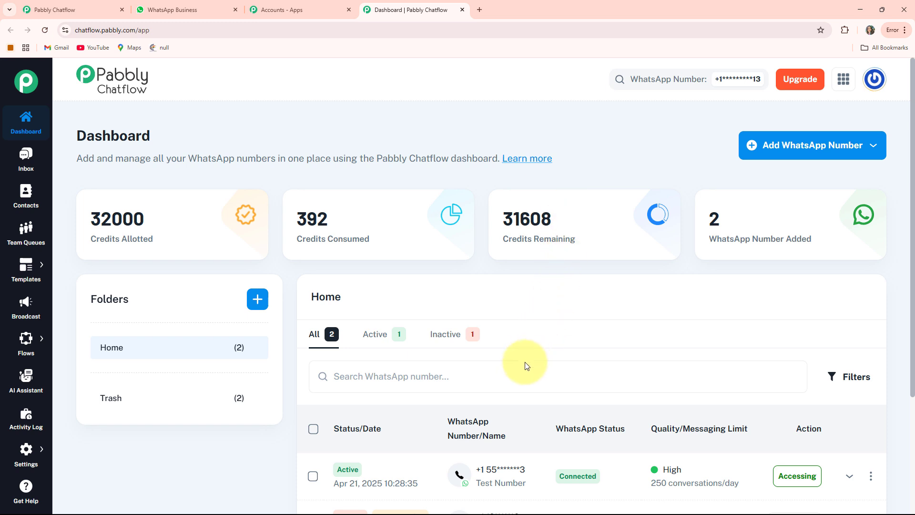
# Examine the dashboard's credit and WhatsApp number statistic cards
pyautogui.moveTo(93, 238)
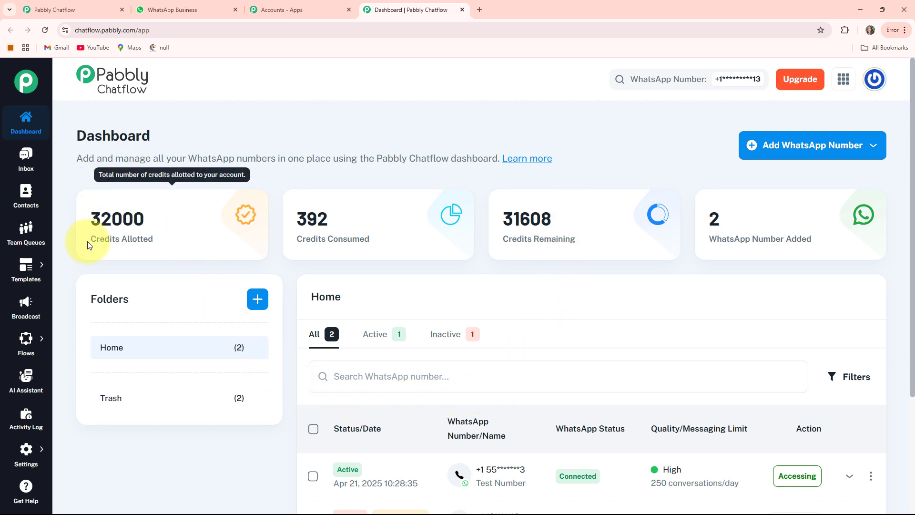
pyautogui.moveTo(98, 236); pyautogui.dragTo(153, 239)
pyautogui.moveTo(303, 238); pyautogui.dragTo(370, 239)
pyautogui.moveTo(502, 238); pyautogui.dragTo(590, 239)
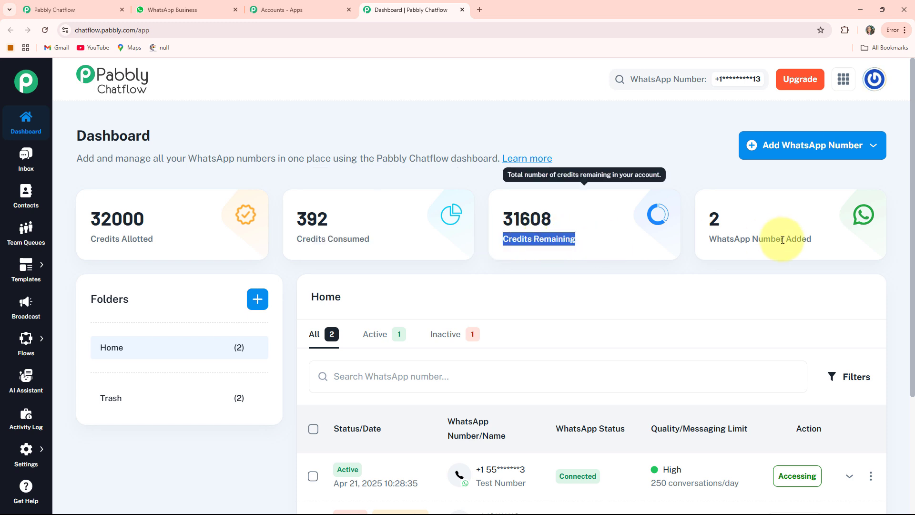
pyautogui.moveTo(826, 232)
pyautogui.click(626, 158)
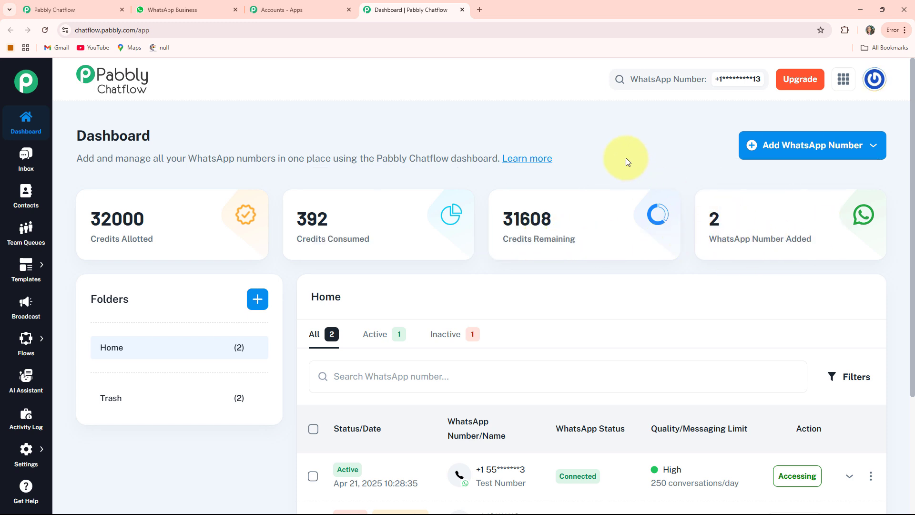
# Examine the Add WhatsApp Number options and the list of connected numbers
pyautogui.click(811, 155)
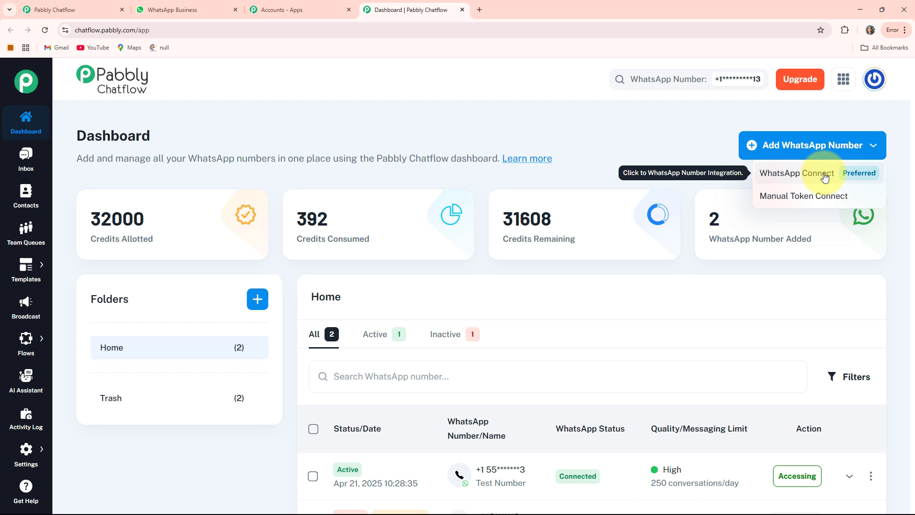
pyautogui.click(816, 205)
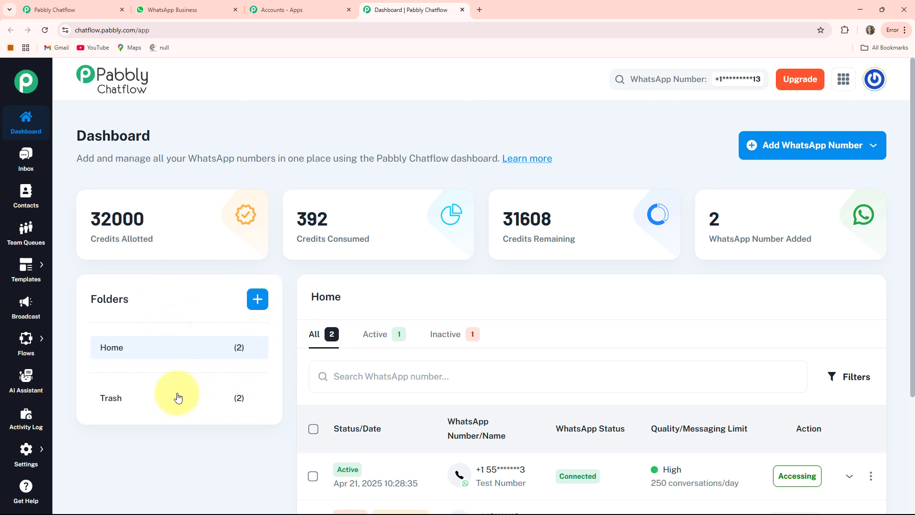
pyautogui.scroll(-3, 547, 295)
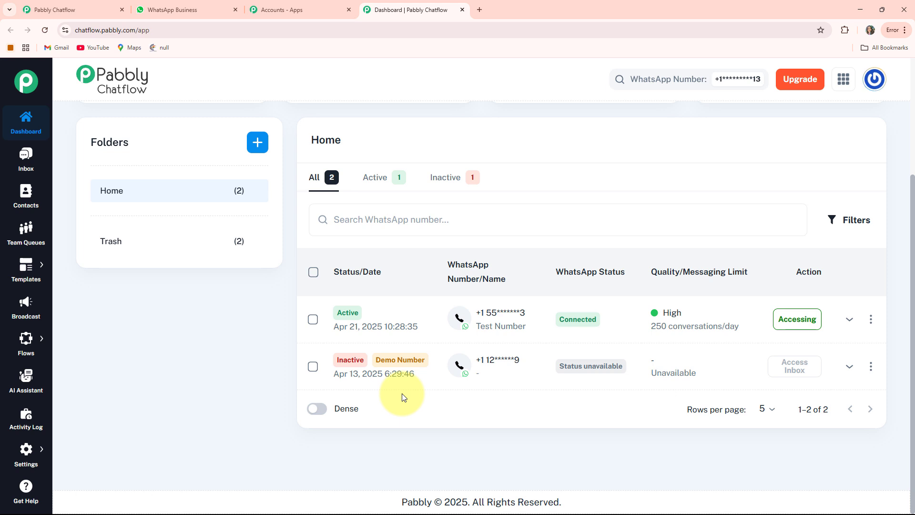
pyautogui.scroll(3, 403, 397)
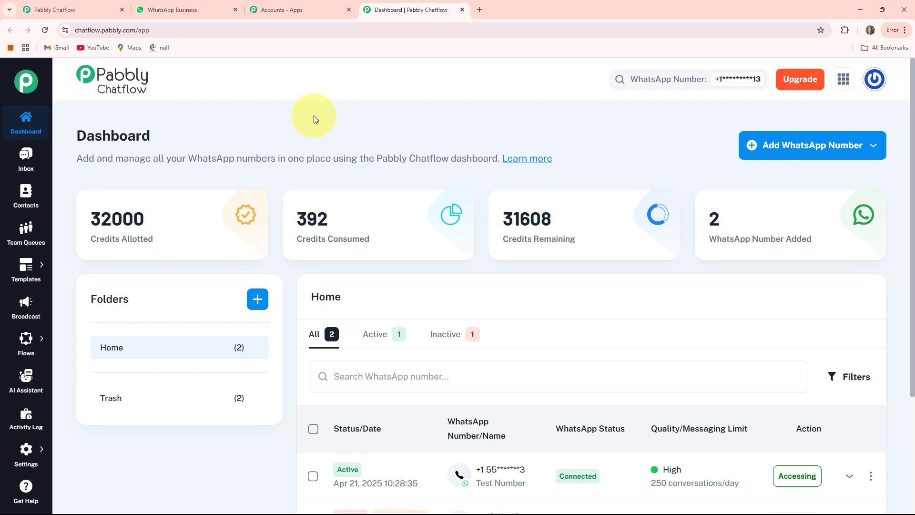
# Open the Inbox and view the test conversation
pyautogui.click(25, 158)
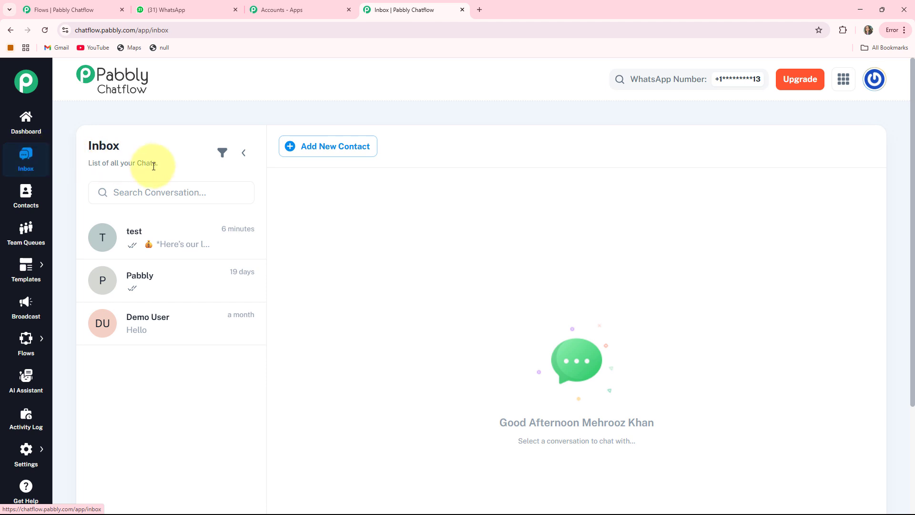
pyautogui.click(149, 245)
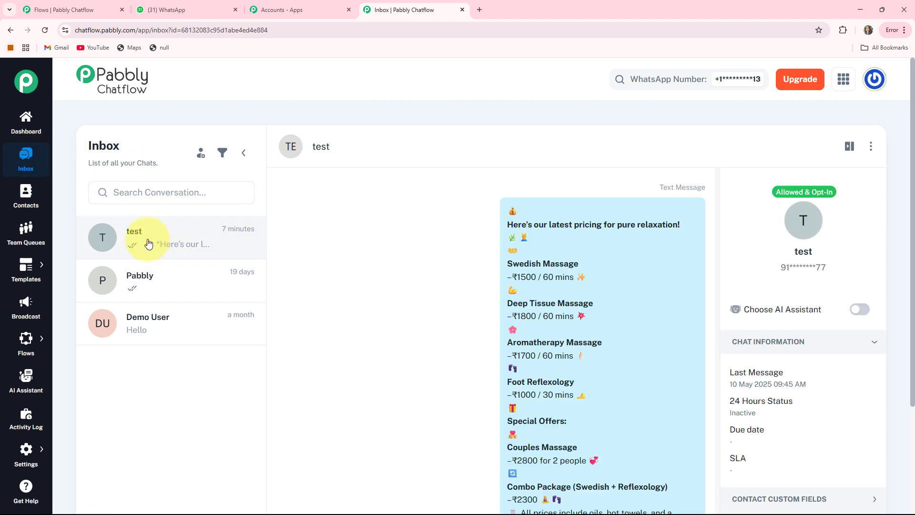
# Visit the Contacts, Team Queues, Templates, Broadcast and Flows sections in turn
pyautogui.click(25, 200)
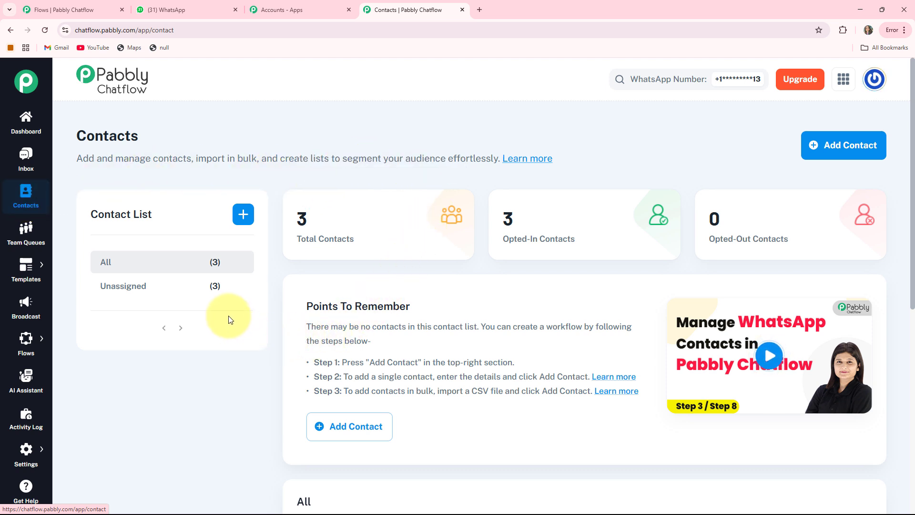
pyautogui.click(26, 233)
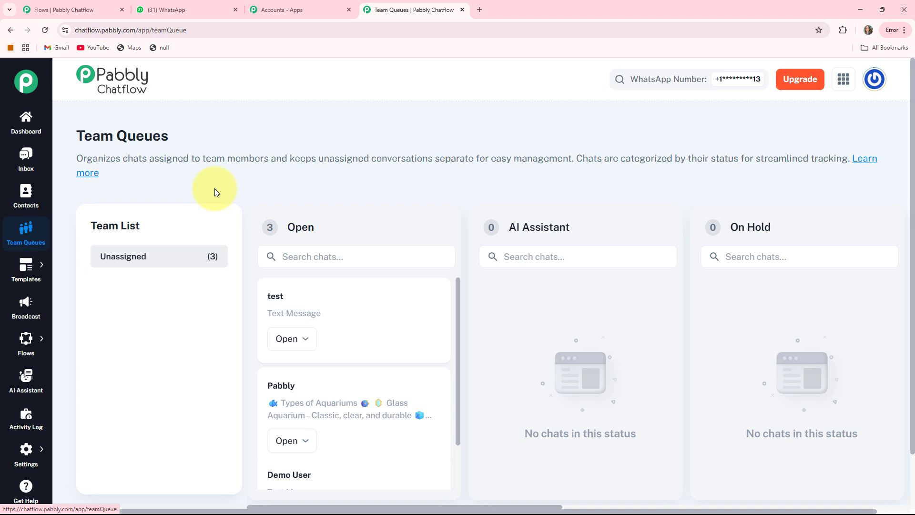
pyautogui.moveTo(24, 270)
pyautogui.click(59, 266)
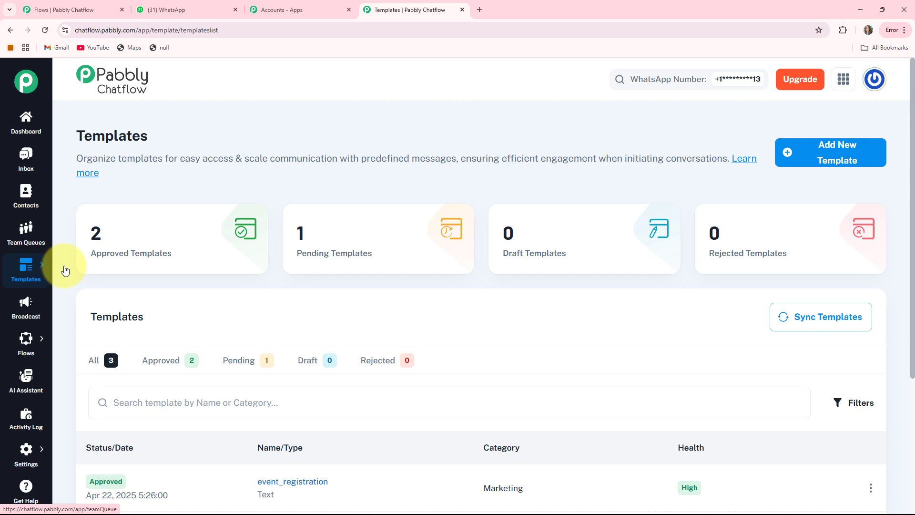
pyautogui.click(28, 305)
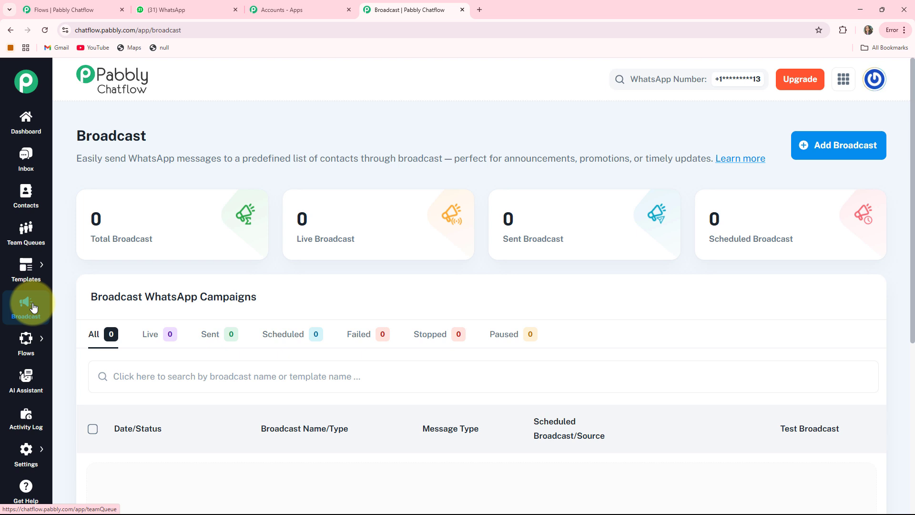
pyautogui.moveTo(23, 342)
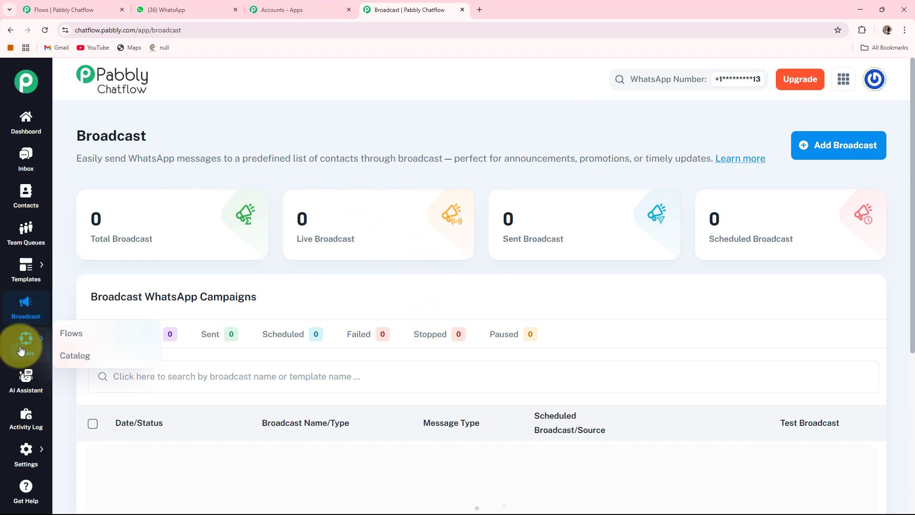
pyautogui.click(62, 334)
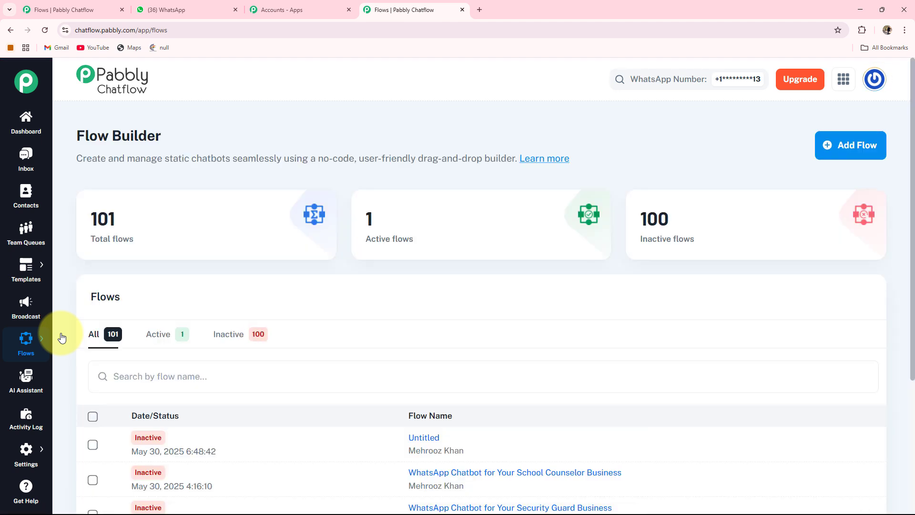
# Visit the AI Assistant and Activity Log sections, then return to the Flows list
pyautogui.click(23, 380)
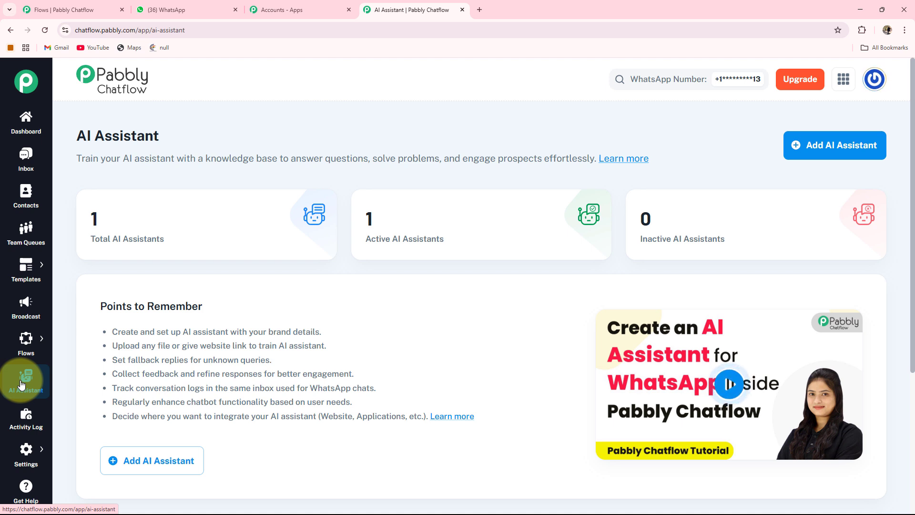
pyautogui.click(20, 428)
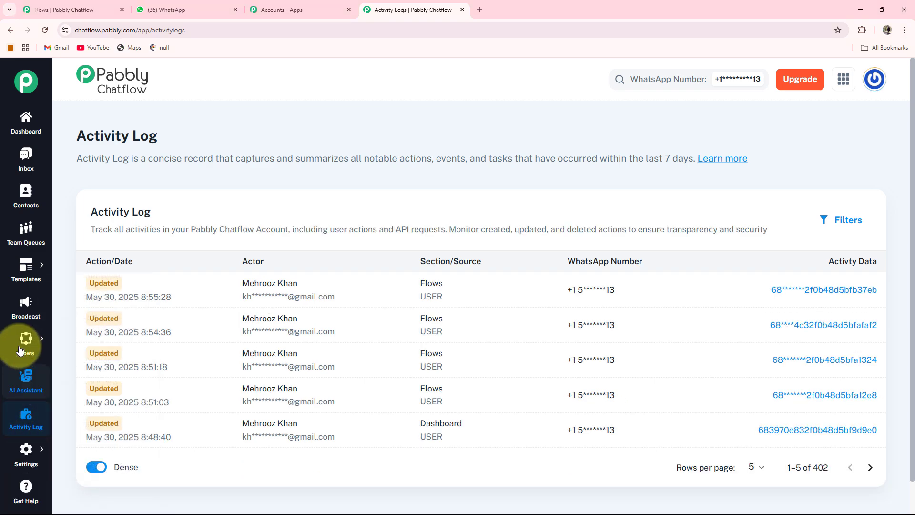
pyautogui.moveTo(29, 344)
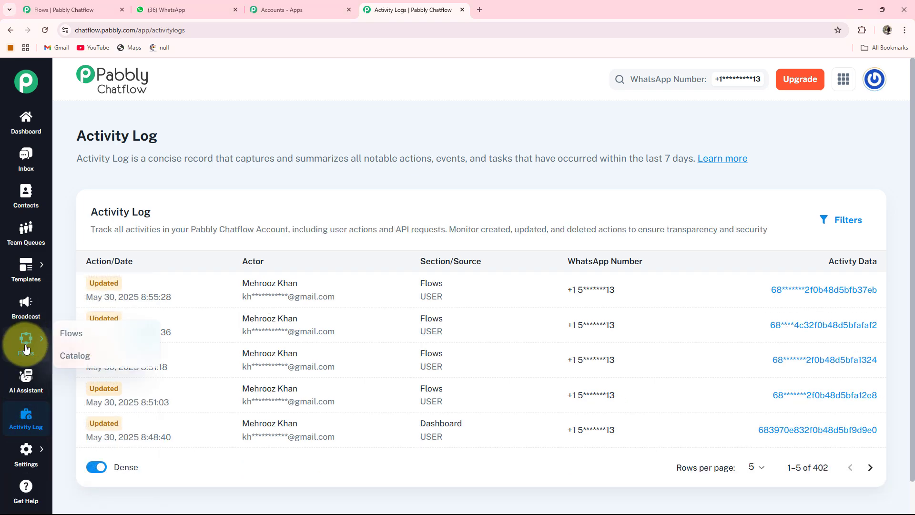
pyautogui.click(64, 333)
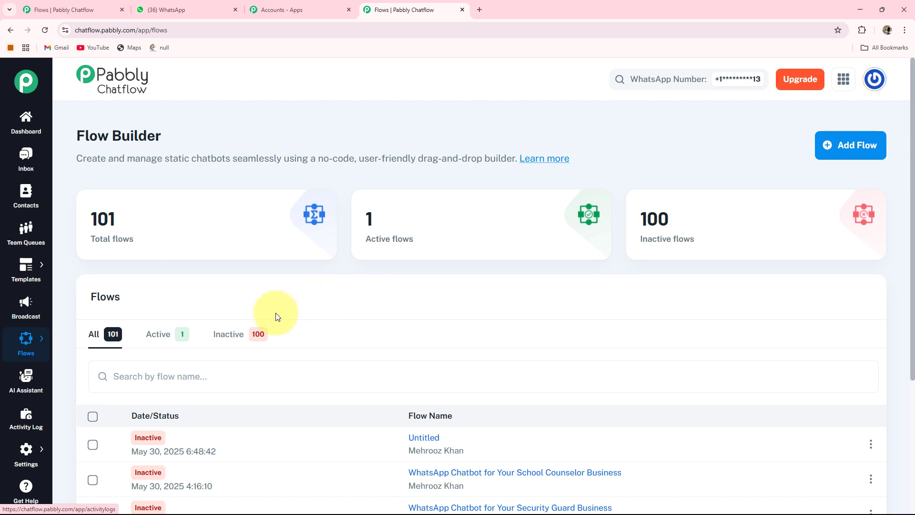
pyautogui.moveTo(106, 250)
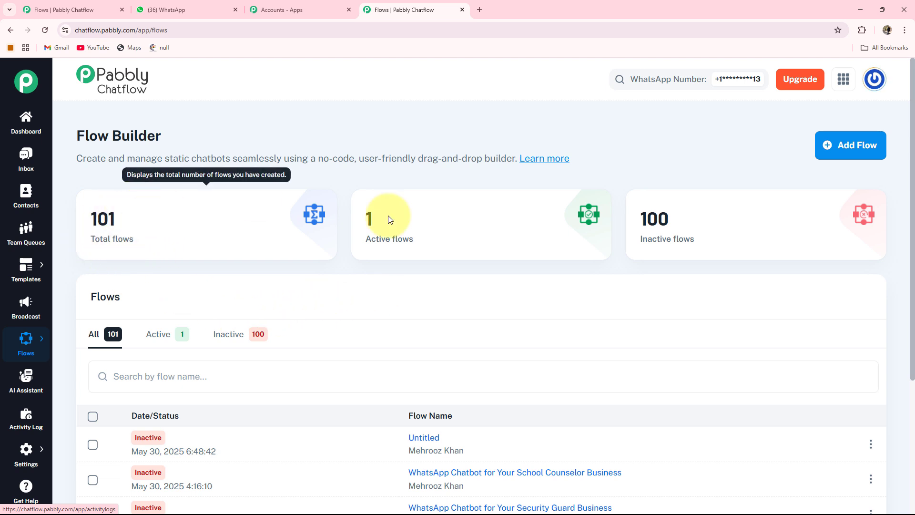
pyautogui.moveTo(580, 262)
pyautogui.moveTo(657, 225)
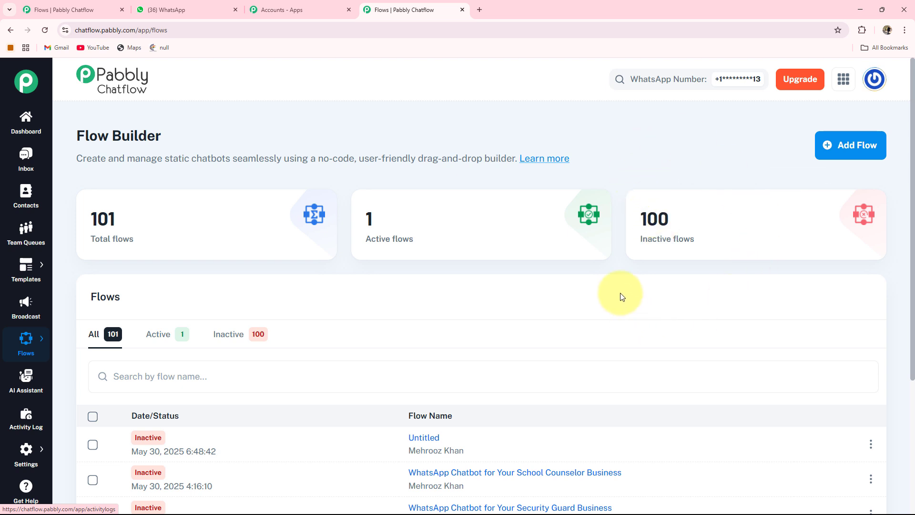
# Create a new flow and name it WhatsApp Chatbot for Your Digital Marketing Agency Business
pyautogui.click(853, 150)
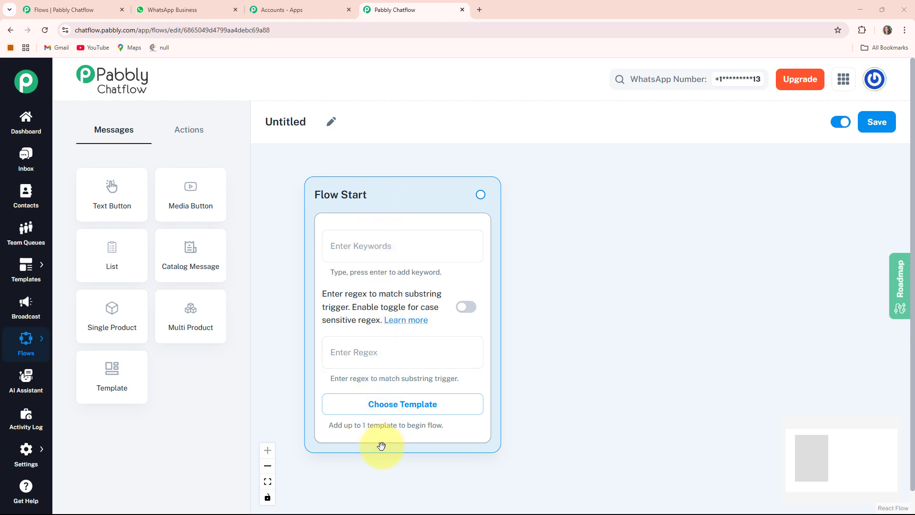
pyautogui.click(332, 123)
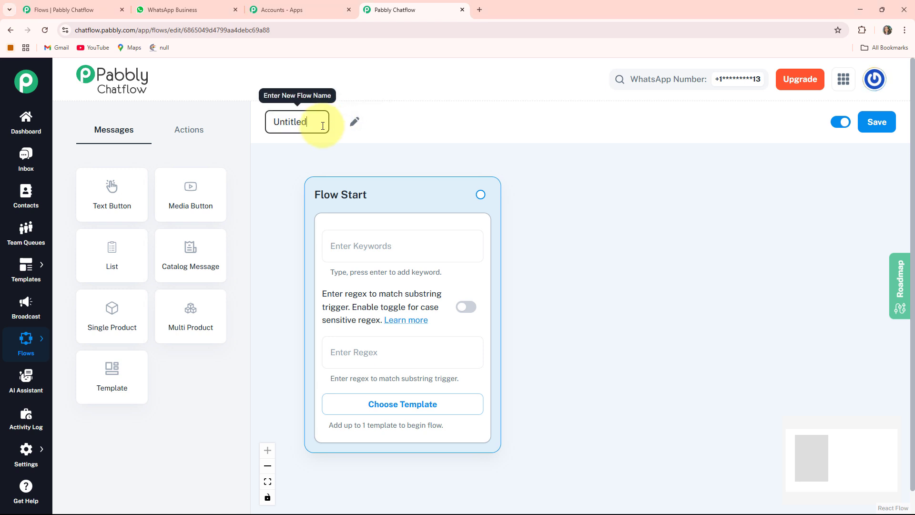
pyautogui.write('WhatsApp Chatbot for Your Digital Marketing Agency Business')
pyautogui.press('Return')
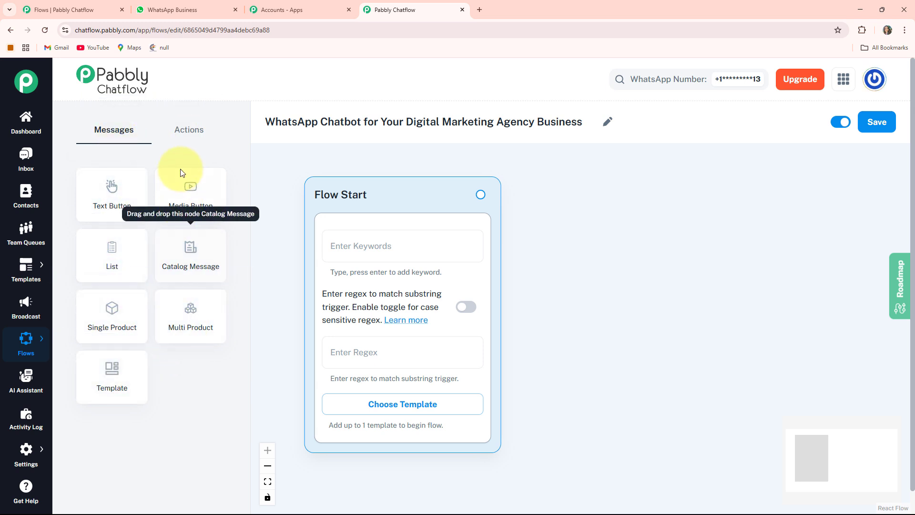
# Save the newly named flow
pyautogui.click(186, 128)
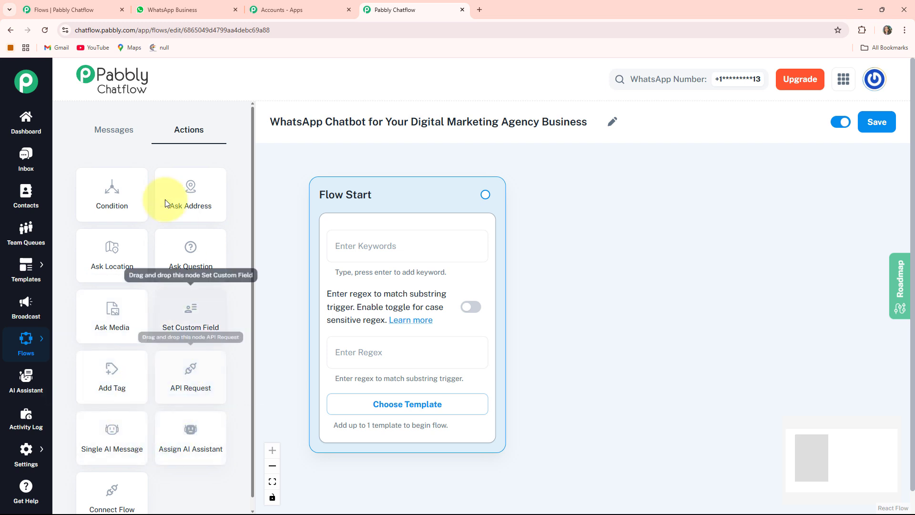
pyautogui.click(117, 139)
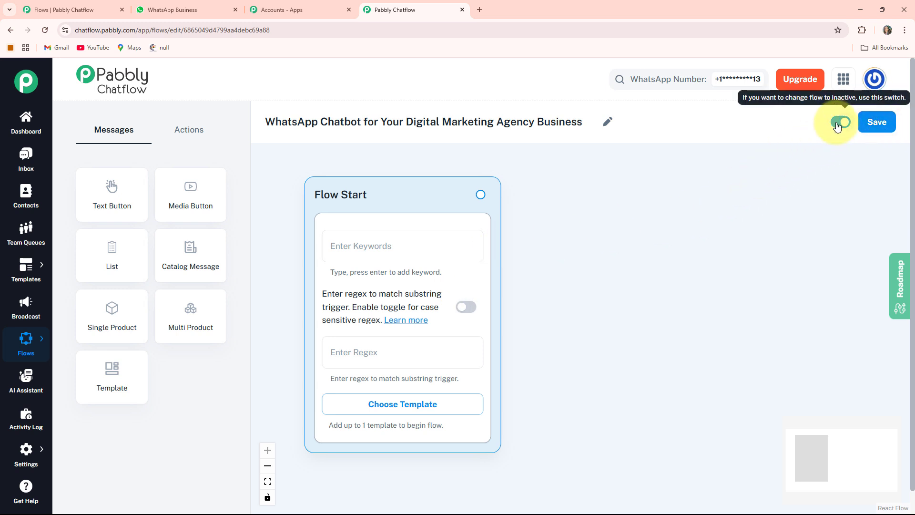
pyautogui.click(870, 124)
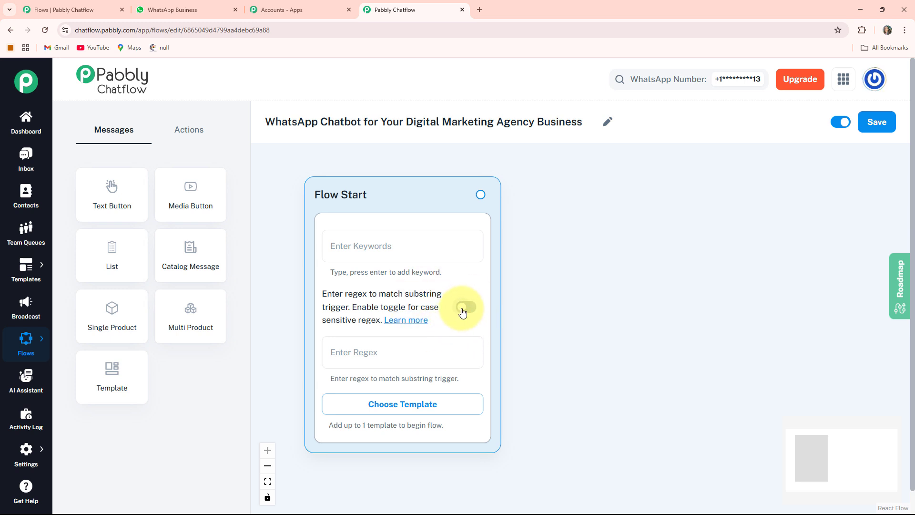
# Set the Flow Start trigger regex to [\s\S]+ so any incoming message starts the flow
pyautogui.click(462, 309)
pyautogui.click(464, 308)
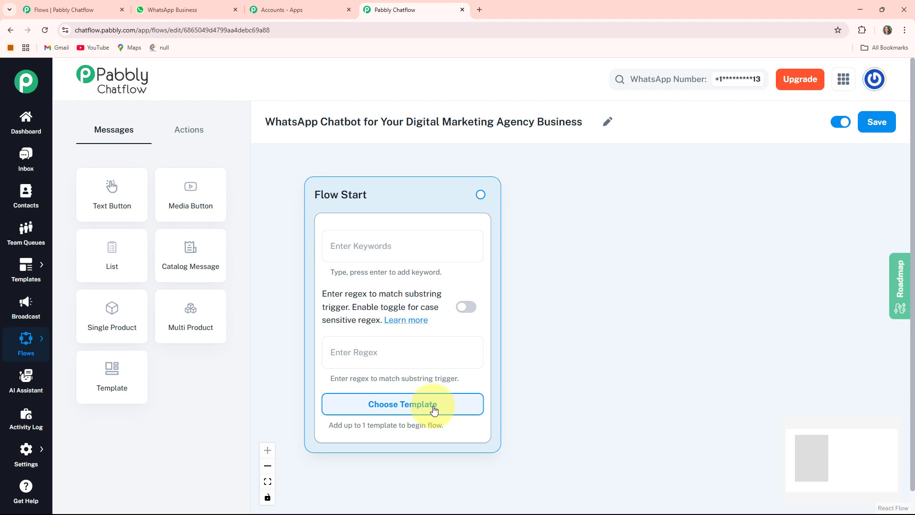
pyautogui.click(405, 409)
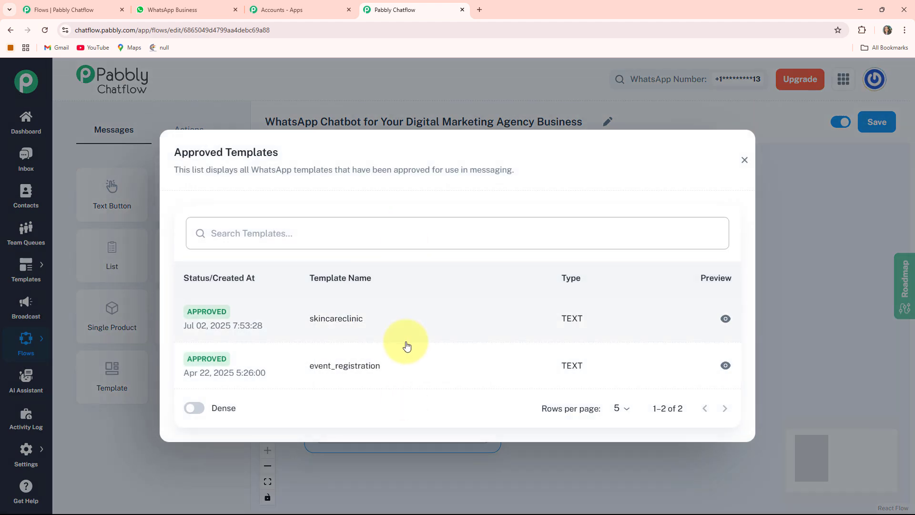
pyautogui.click(745, 162)
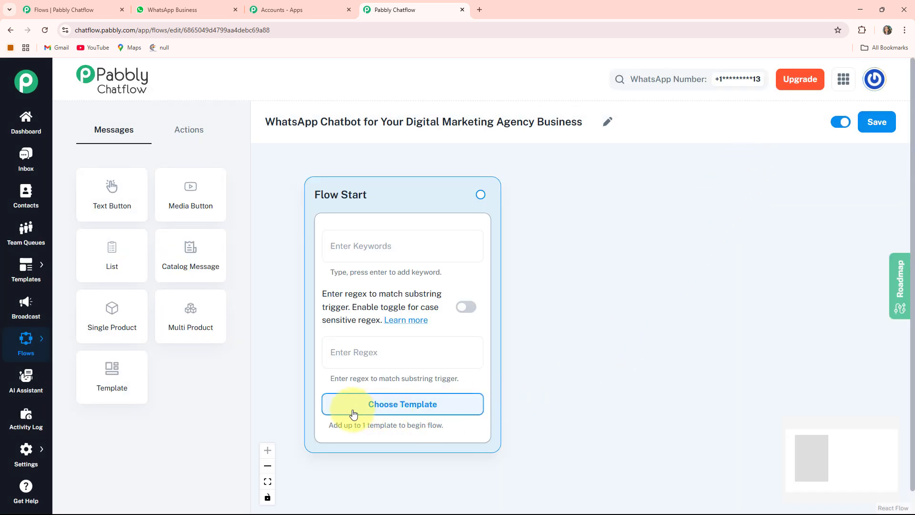
pyautogui.click(349, 353)
pyautogui.write('[\\s\\S]+')
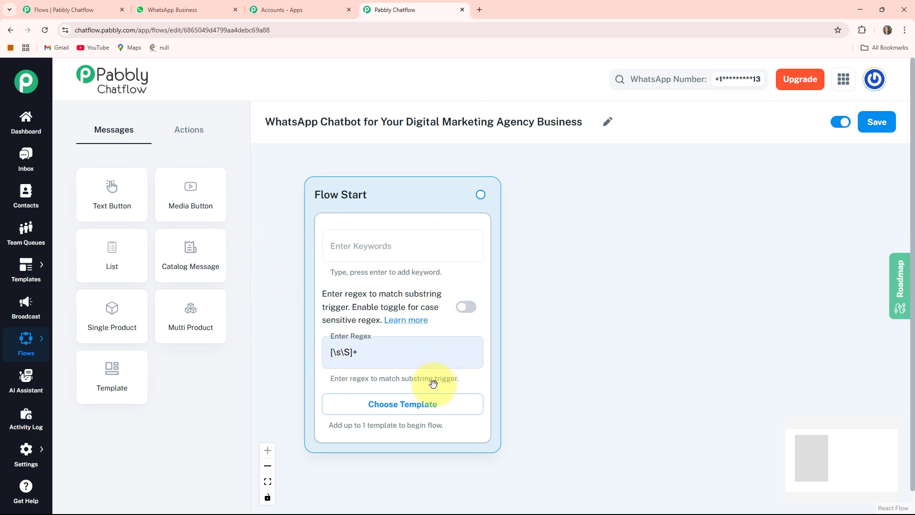
# Add a Text Button node and paste the agency welcome message ending with 'How can we assist you today?'
pyautogui.click(108, 193)
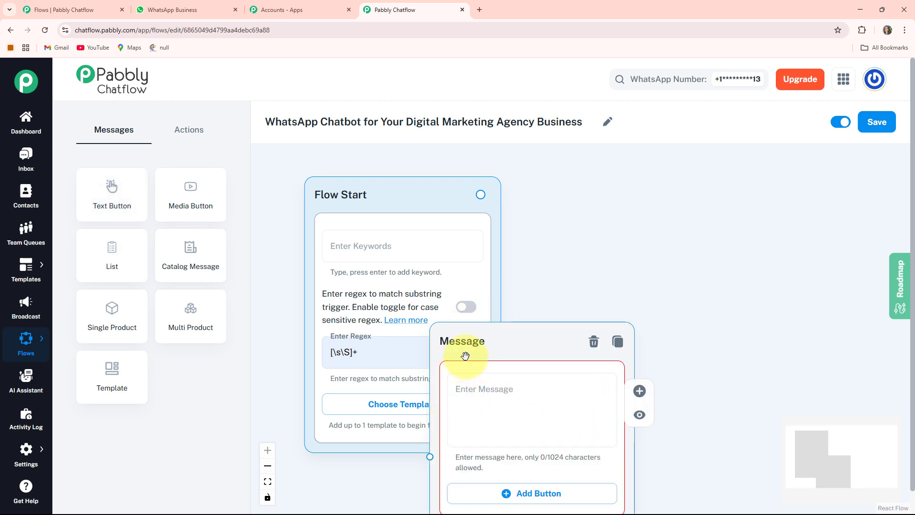
pyautogui.moveTo(465, 355); pyautogui.dragTo(576, 207)
pyautogui.moveTo(806, 306); pyautogui.dragTo(680, 302)
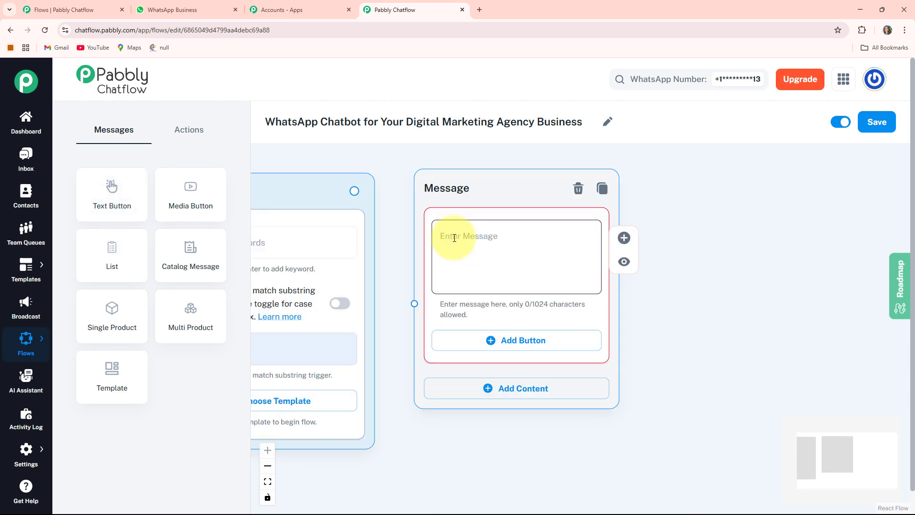
pyautogui.click(538, 276)
pyautogui.hotkey('ctrl', 'v')
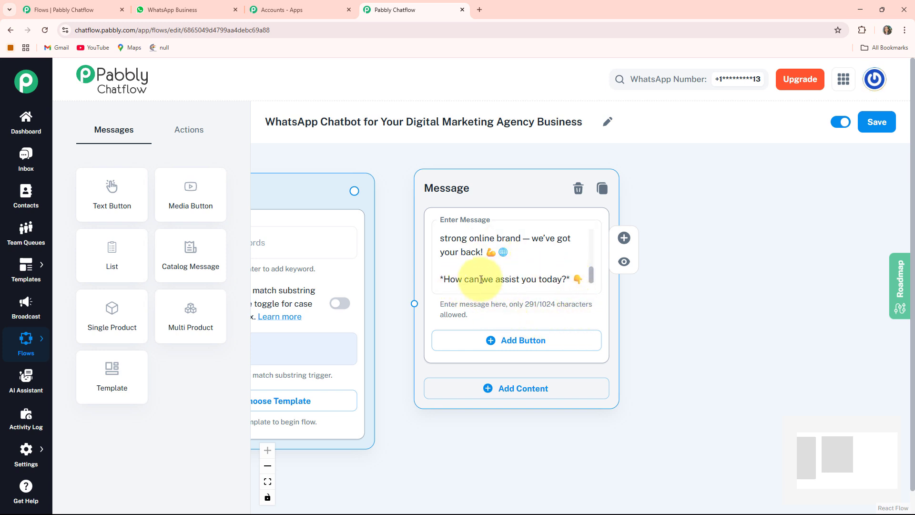
# Add three buttons labelled Book Consultation, Our Packages and Marketing Tips to the message node
pyautogui.click(566, 344)
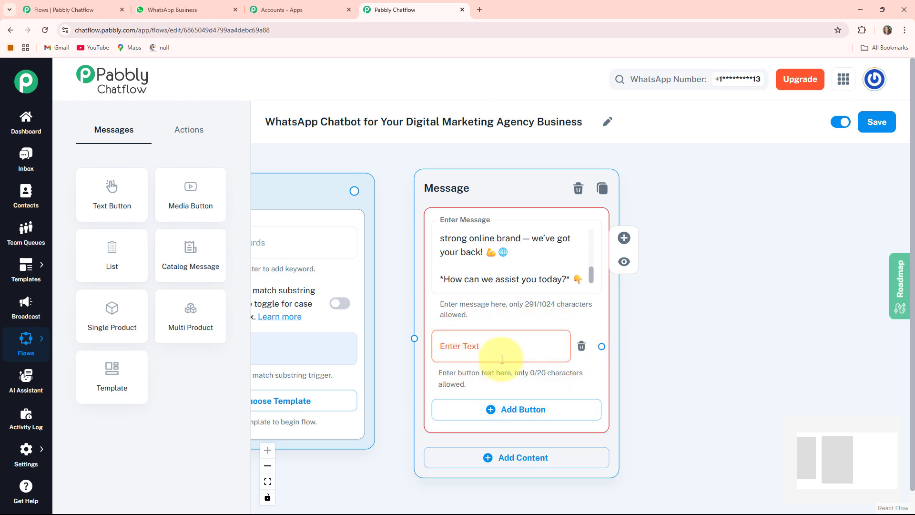
pyautogui.click(526, 409)
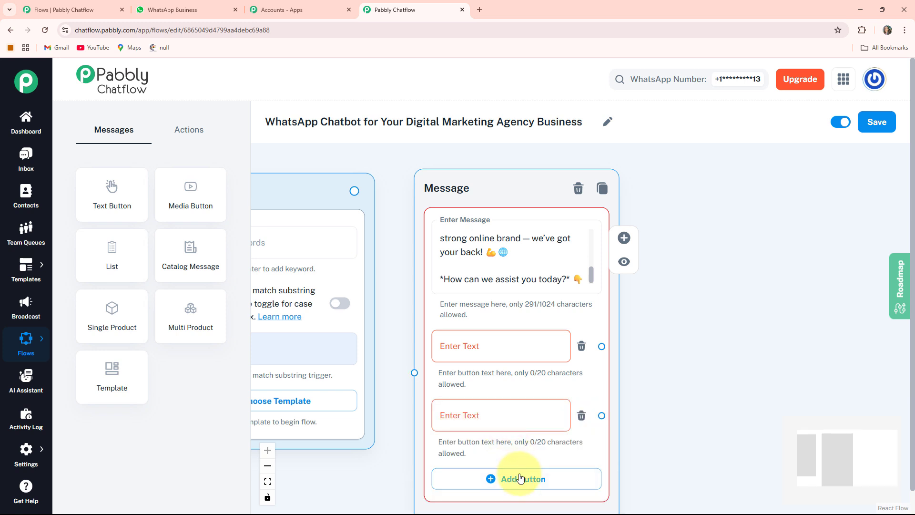
pyautogui.click(538, 485)
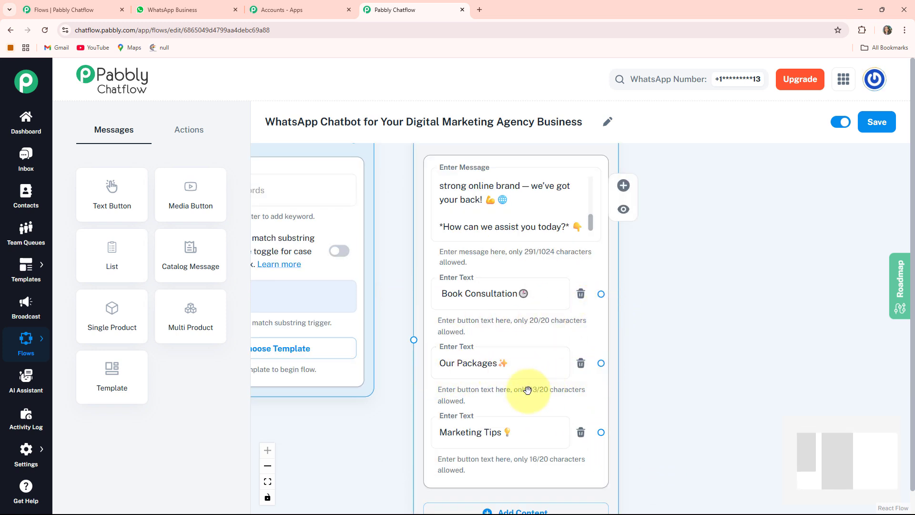
# Connect the Flow Start node to the welcome message node
pyautogui.moveTo(383, 425); pyautogui.dragTo(478, 435)
pyautogui.scroll(-2, 469, 430)
pyautogui.moveTo(424, 443); pyautogui.dragTo(385, 413)
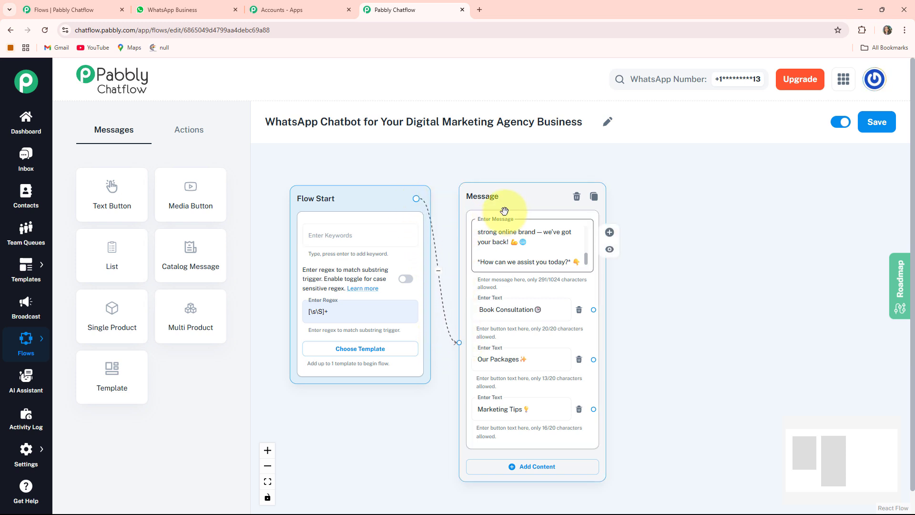
# Add an Ask Question node beside the welcome message node
pyautogui.moveTo(504, 206); pyautogui.dragTo(497, 193)
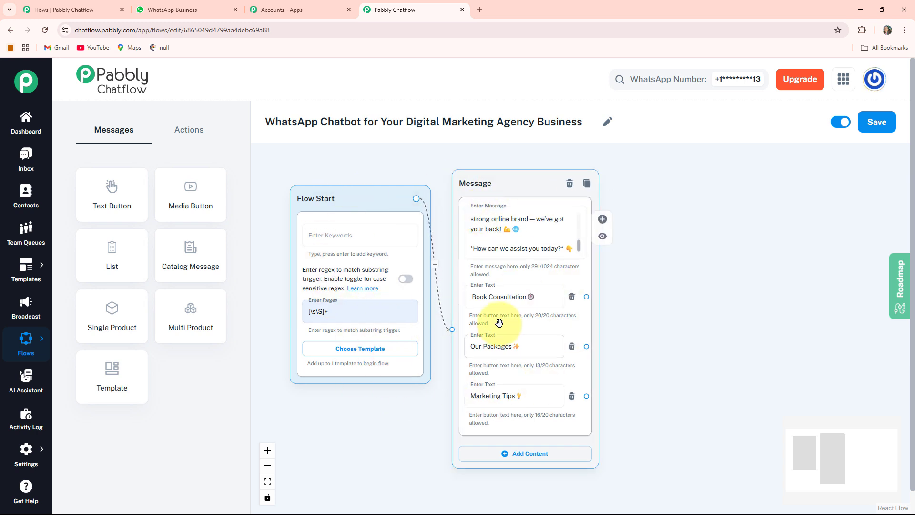
pyautogui.moveTo(702, 351); pyautogui.dragTo(570, 327)
pyautogui.scroll(3, 568, 328)
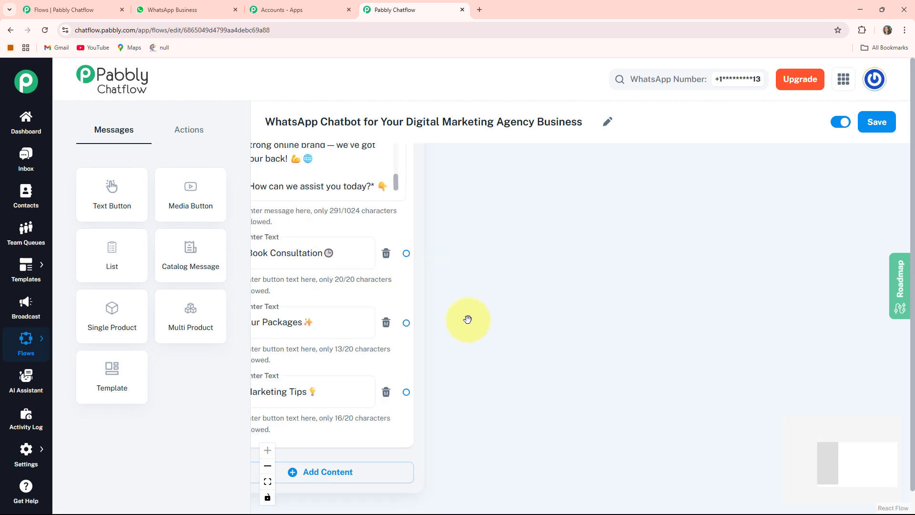
pyautogui.moveTo(467, 319); pyautogui.dragTo(566, 347)
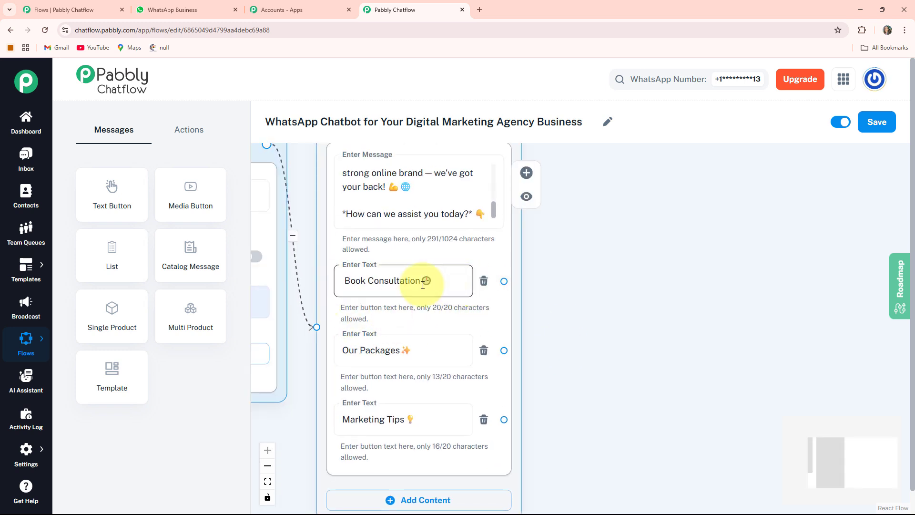
pyautogui.scroll(-3, 448, 286)
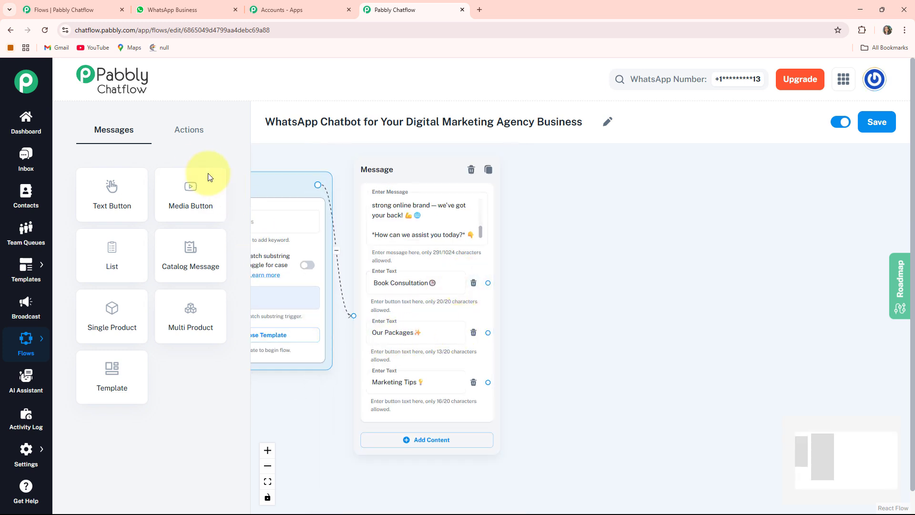
pyautogui.click(194, 136)
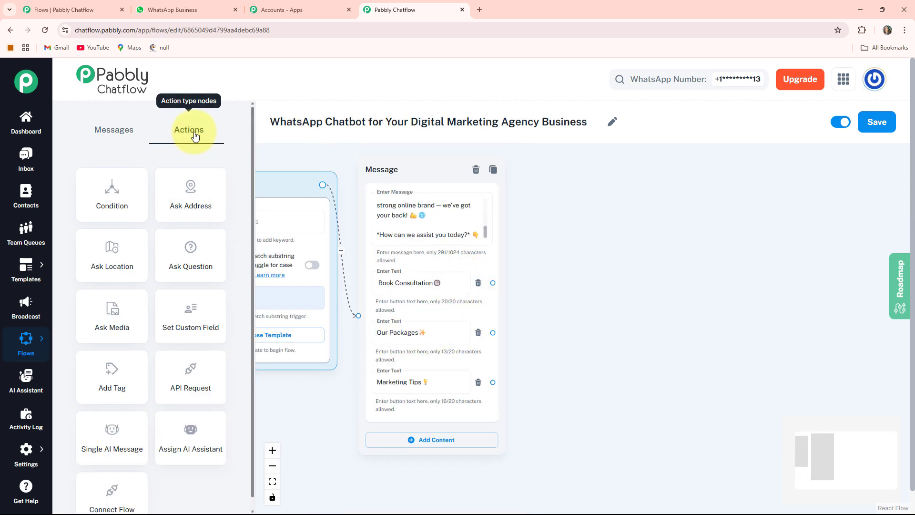
pyautogui.click(202, 257)
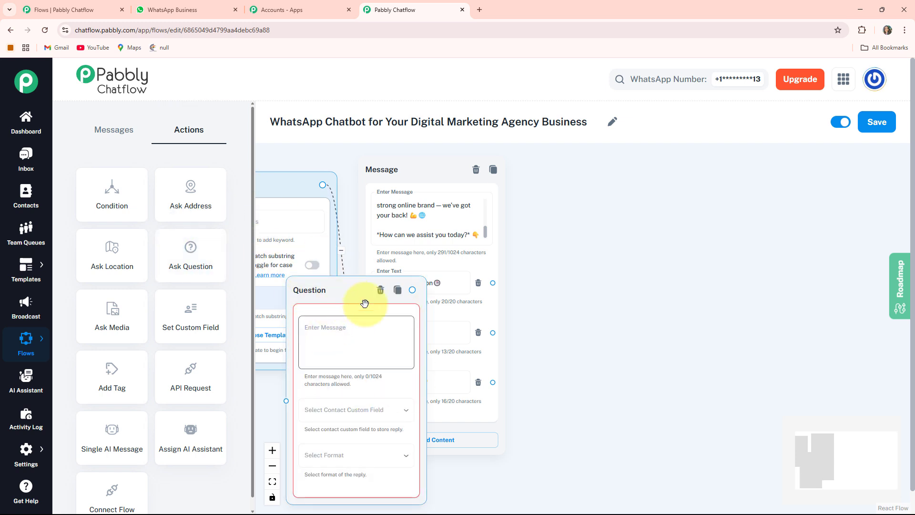
pyautogui.moveTo(325, 297); pyautogui.dragTo(578, 201)
pyautogui.moveTo(736, 296); pyautogui.dragTo(642, 329)
# Enter the question asking for the full name, storing the reply in FullName with Text format
pyautogui.scroll(3, 615, 299)
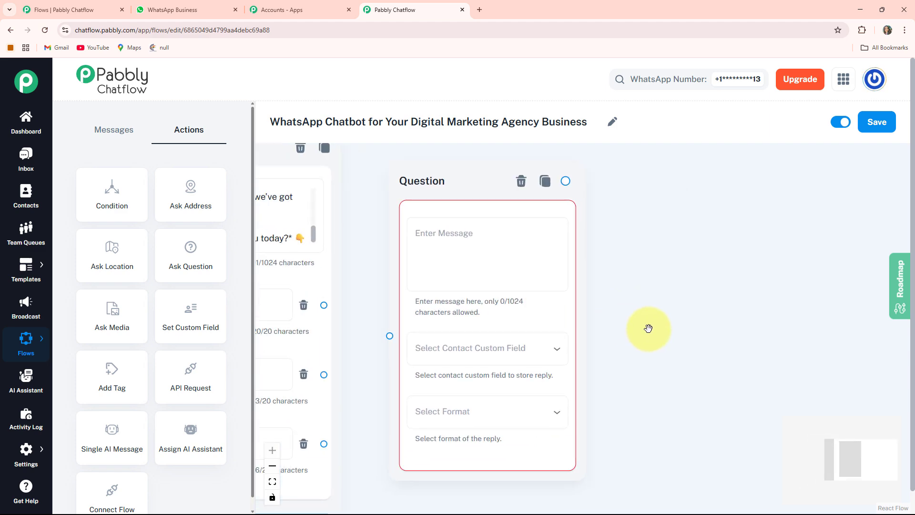
pyautogui.scroll(-1, 648, 328)
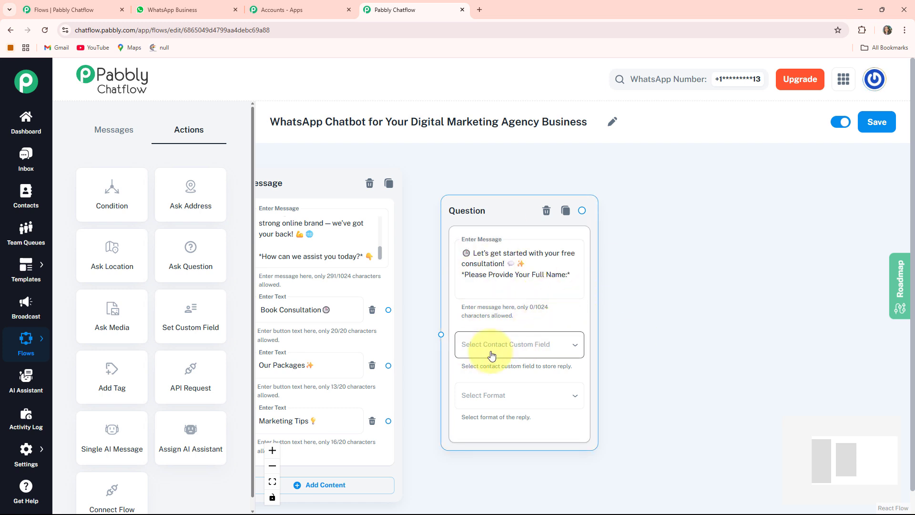
pyautogui.click(548, 351)
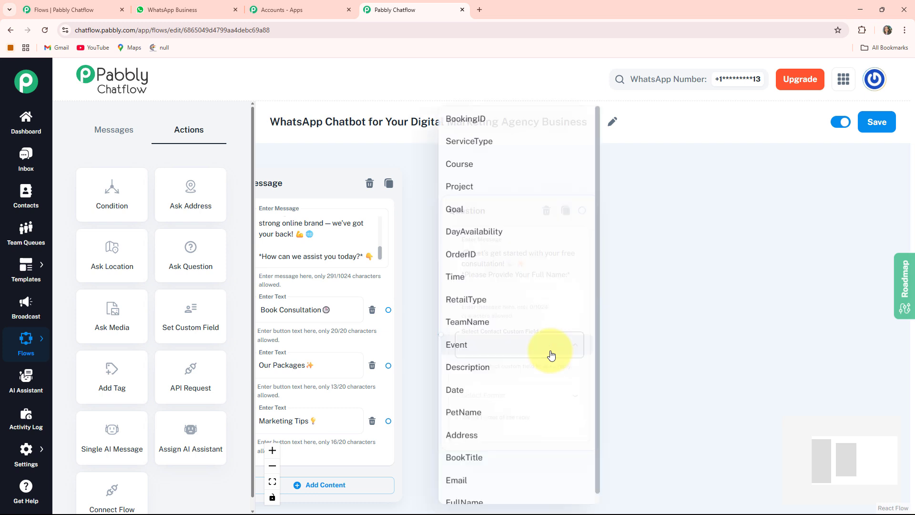
pyautogui.click(500, 503)
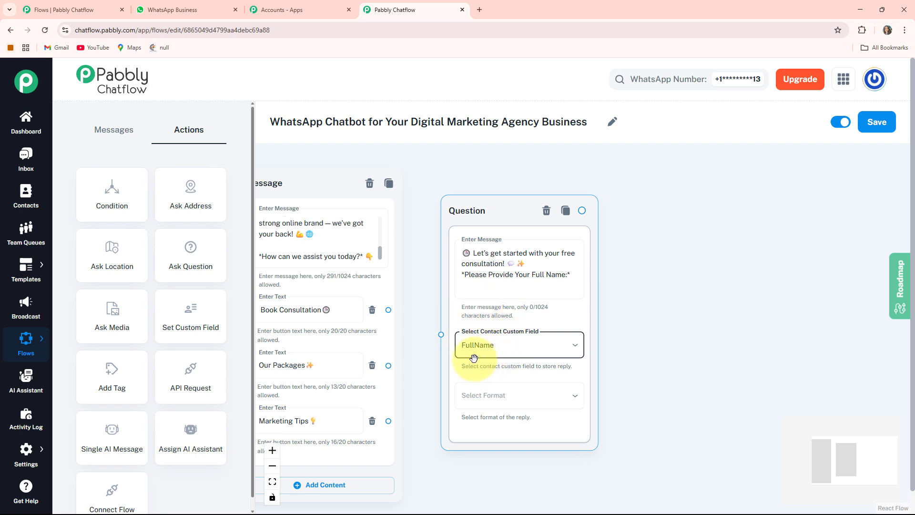
pyautogui.click(537, 401)
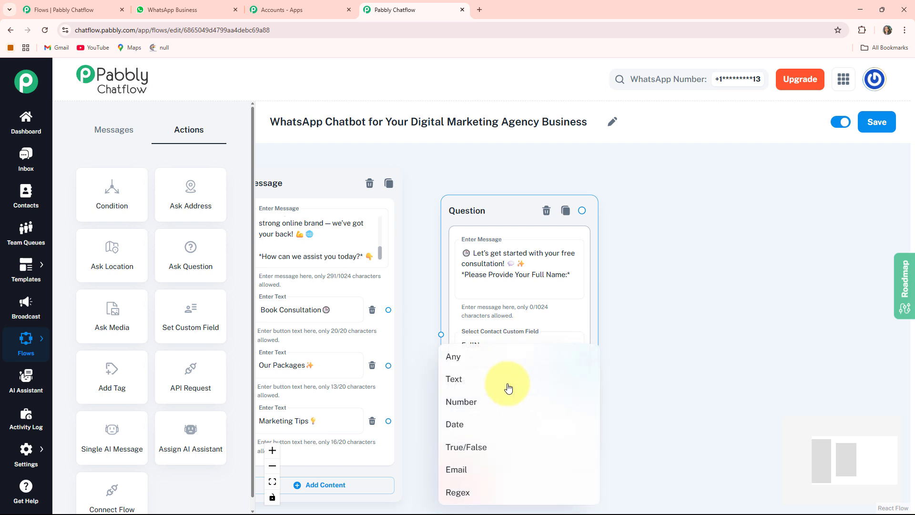
pyautogui.click(509, 384)
pyautogui.scroll(-3, 701, 302)
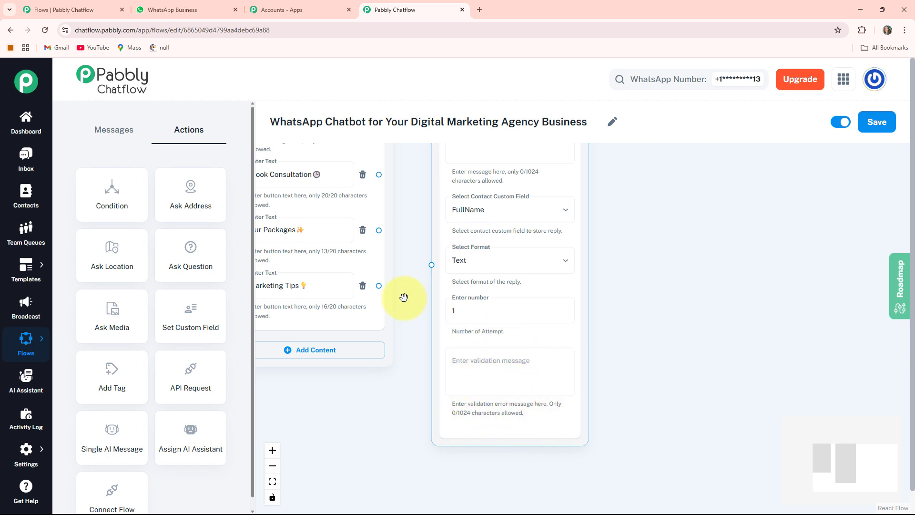
# Connect the Book Consultation button to the full-name Ask Question node
pyautogui.moveTo(404, 298); pyautogui.dragTo(497, 419)
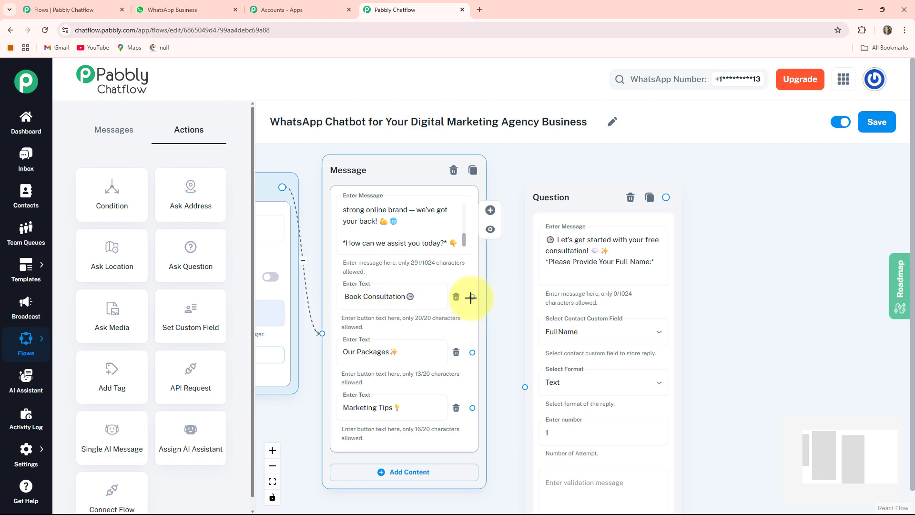
pyautogui.moveTo(471, 298); pyautogui.dragTo(525, 389)
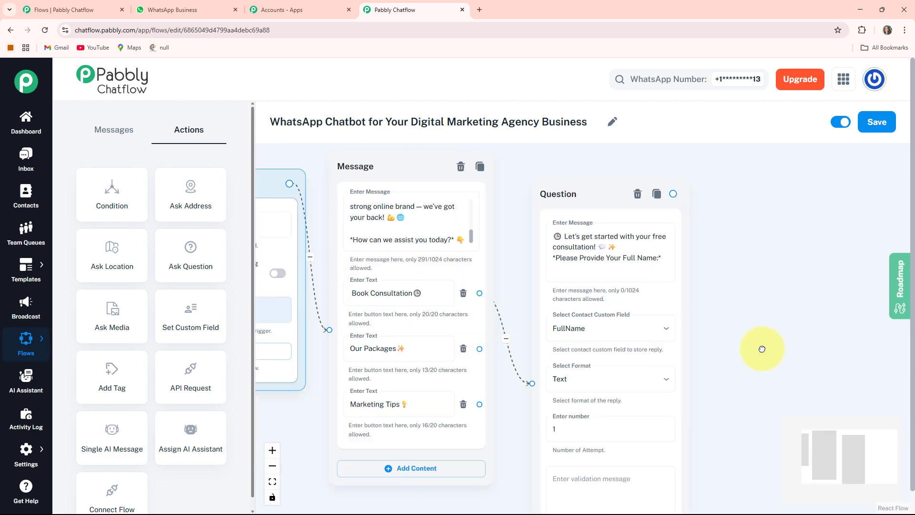
# Add a second Ask Question node to the right of the full-name question node
pyautogui.moveTo(700, 346); pyautogui.dragTo(622, 329)
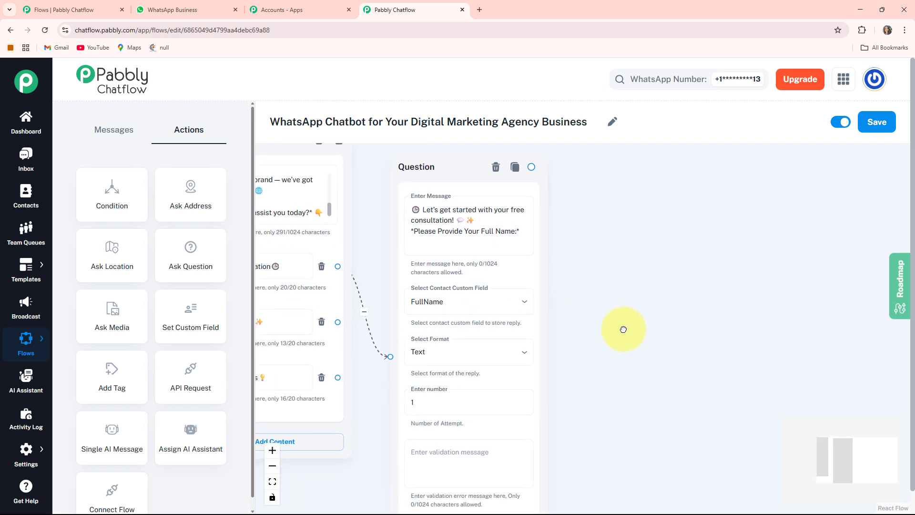
pyautogui.scroll(-2, 622, 330)
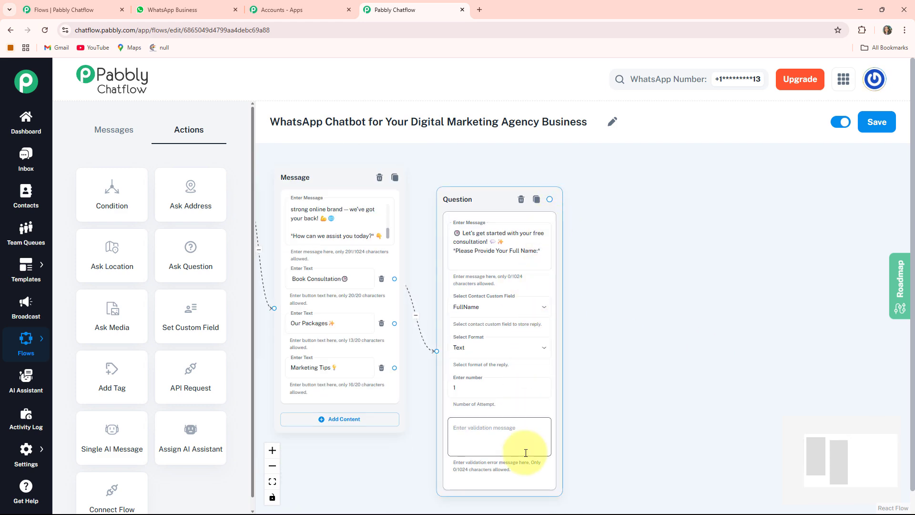
pyautogui.moveTo(615, 356); pyautogui.dragTo(643, 359)
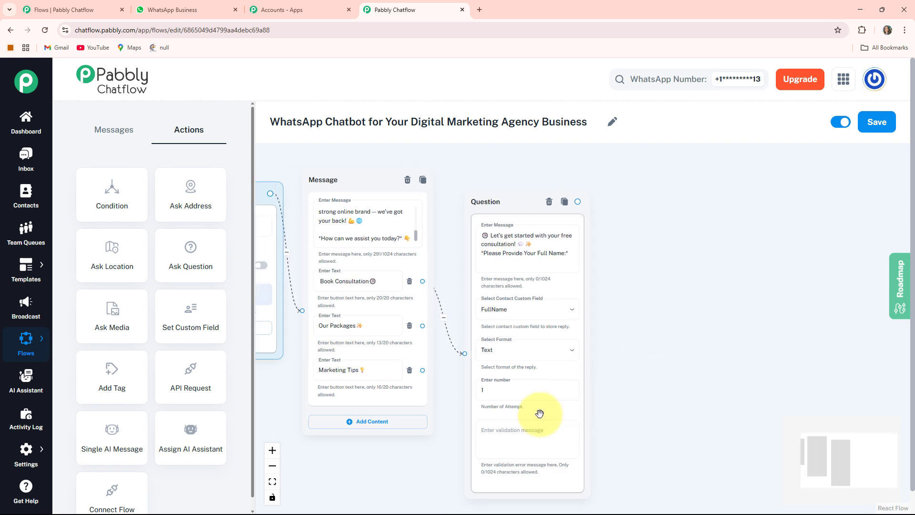
pyautogui.click(186, 255)
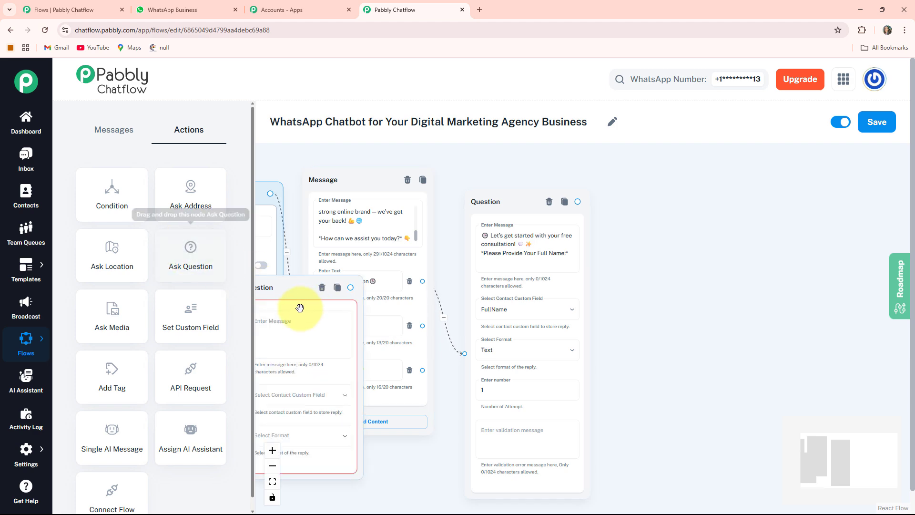
pyautogui.moveTo(302, 307); pyautogui.dragTo(673, 228)
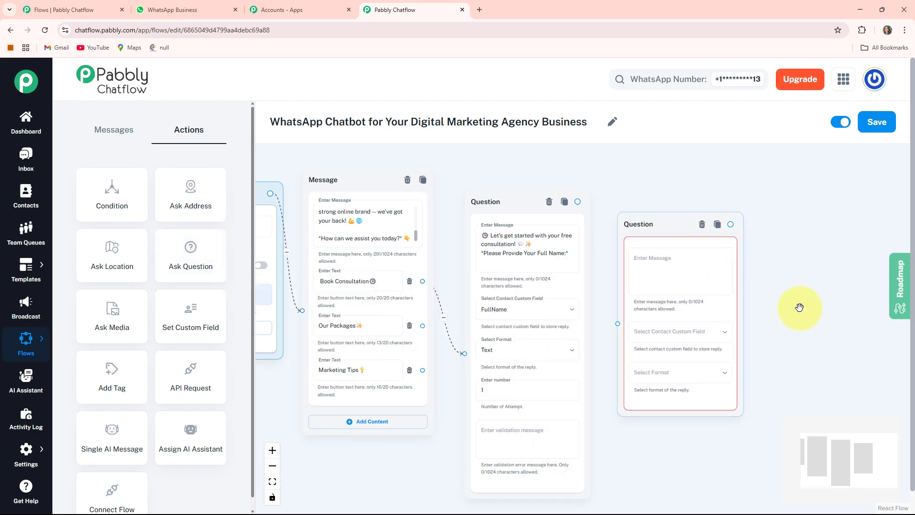
# Enter the question asking for the preferred booking date, storing the reply in Date with Date format
pyautogui.moveTo(799, 306); pyautogui.dragTo(700, 286)
pyautogui.scroll(4, 699, 287)
pyautogui.click(535, 241)
pyautogui.write('*Please Provide Preferred Date for Booking:* 📅')
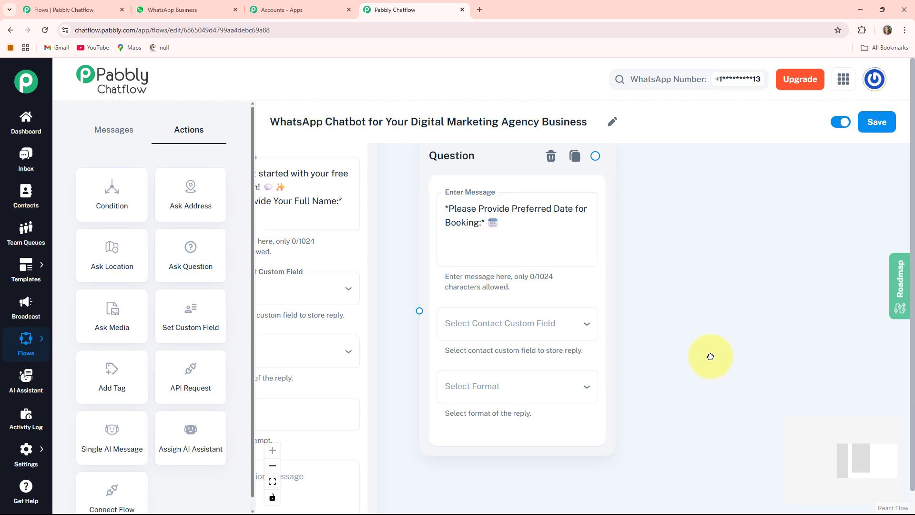
pyautogui.scroll(-2, 481, 294)
pyautogui.click(511, 288)
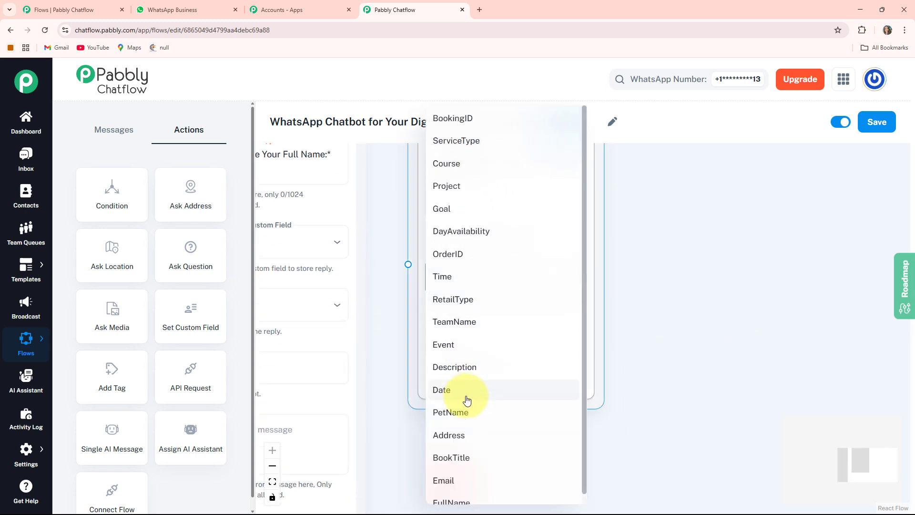
pyautogui.click(466, 399)
pyautogui.click(491, 346)
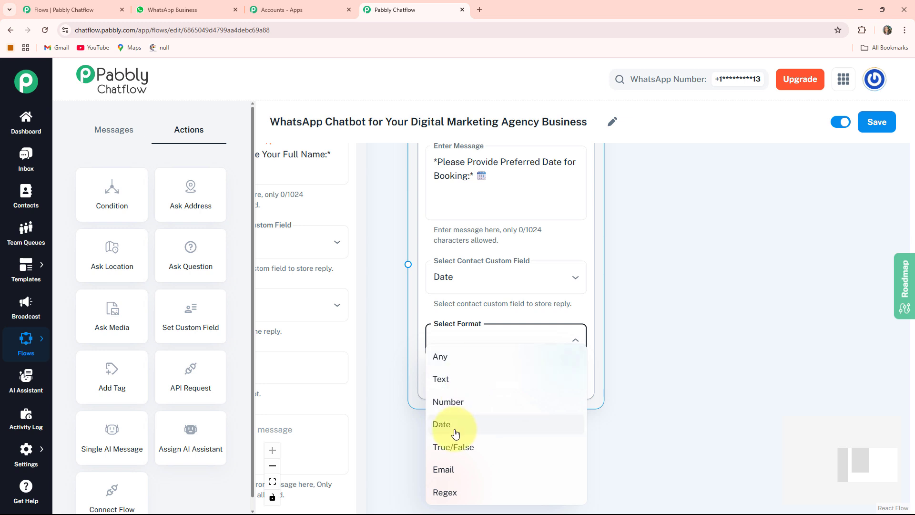
pyautogui.click(455, 426)
# Connect the full-name question node to the booking date question node
pyautogui.moveTo(390, 243); pyautogui.dragTo(456, 366)
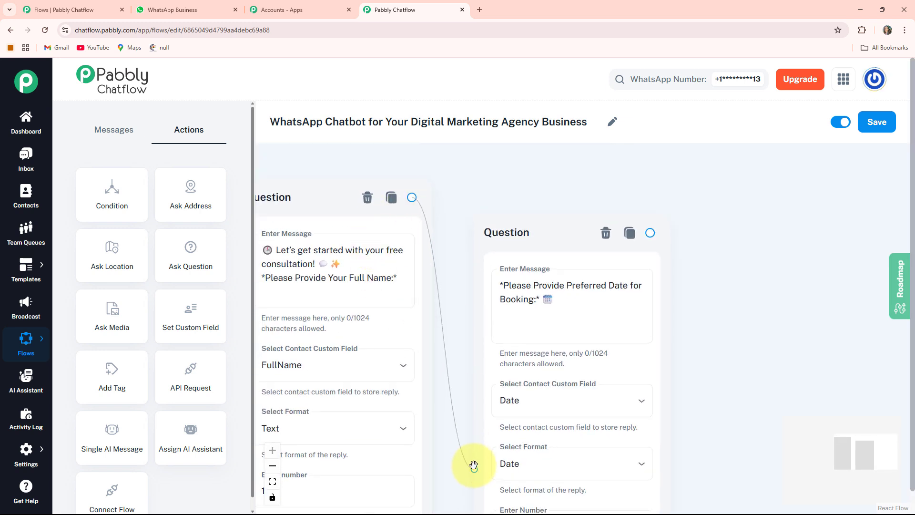
pyautogui.moveTo(473, 465); pyautogui.dragTo(474, 467)
# Add a third Ask Question node to the right of the booking date question node
pyautogui.moveTo(686, 416); pyautogui.dragTo(656, 313)
pyautogui.scroll(-2, 700, 309)
pyautogui.scroll(-3, 605, 293)
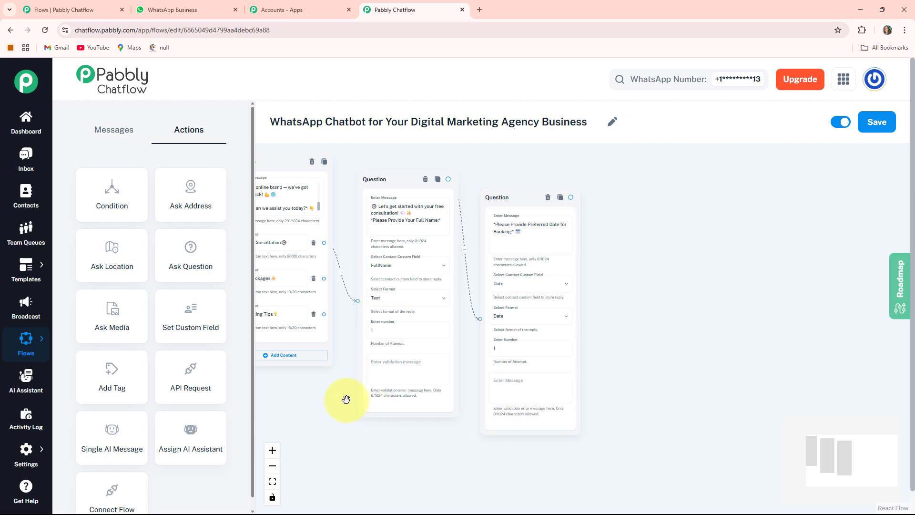
pyautogui.moveTo(184, 268); pyautogui.dragTo(286, 286)
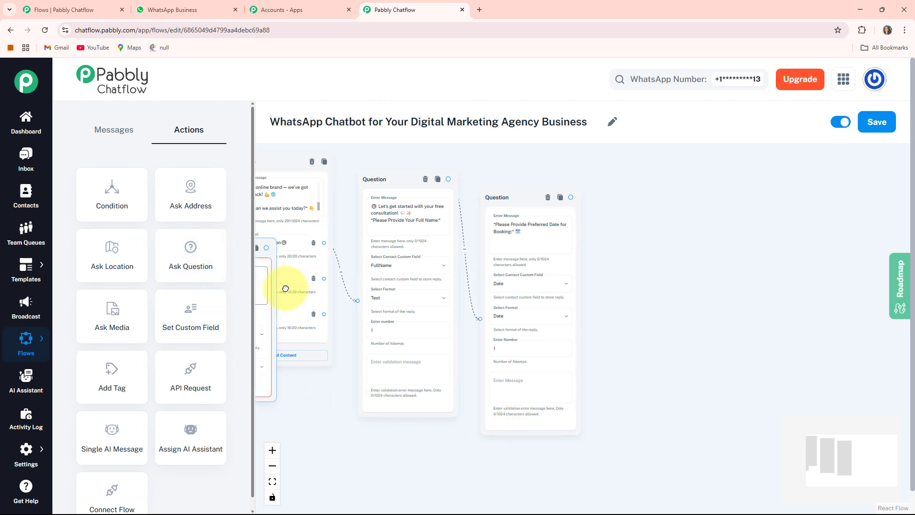
pyautogui.moveTo(414, 300); pyautogui.dragTo(701, 290)
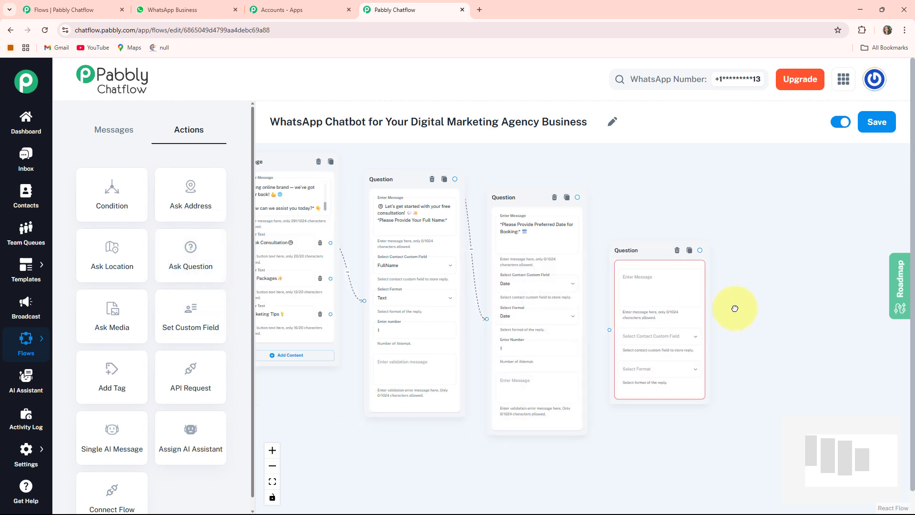
# Enter the question asking for the preferred booking time, storing the reply in Time with Any format
pyautogui.scroll(5, 735, 308)
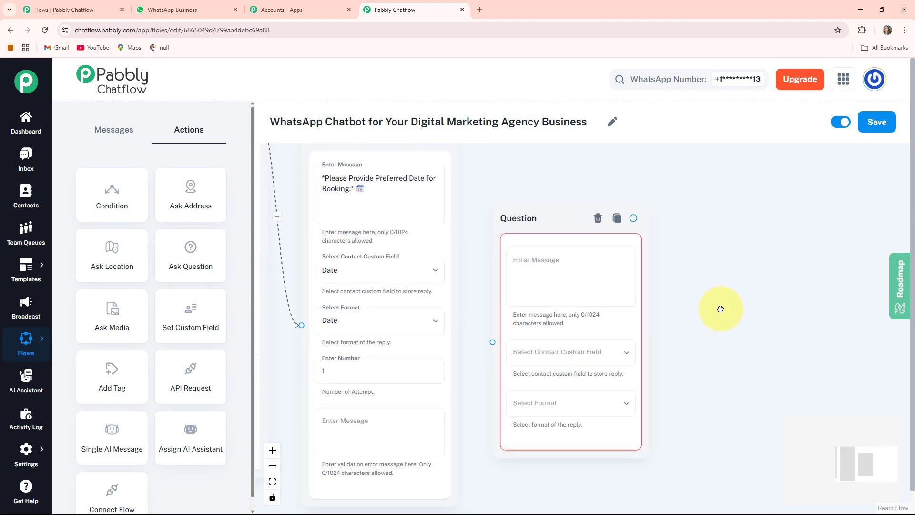
pyautogui.click(531, 261)
pyautogui.write('*Please Provide Preferred Time for Booking:* 🕒')
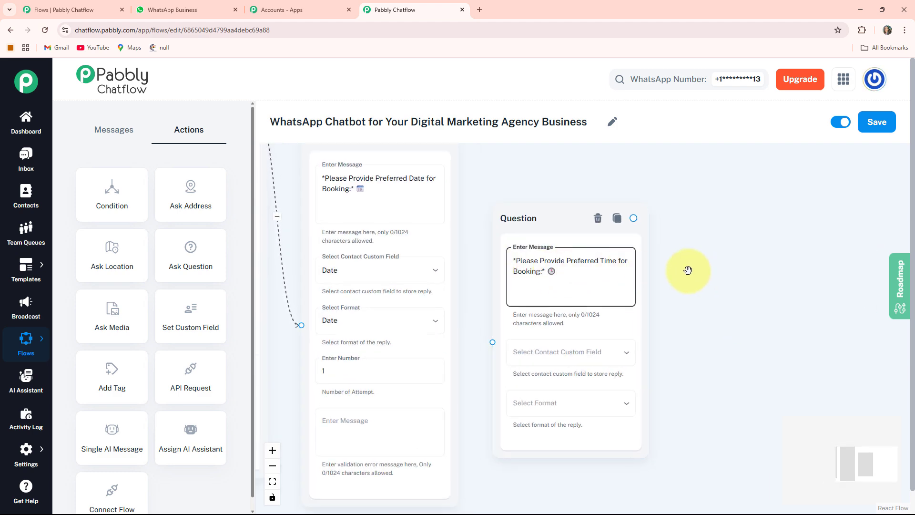
pyautogui.moveTo(715, 382); pyautogui.dragTo(719, 341)
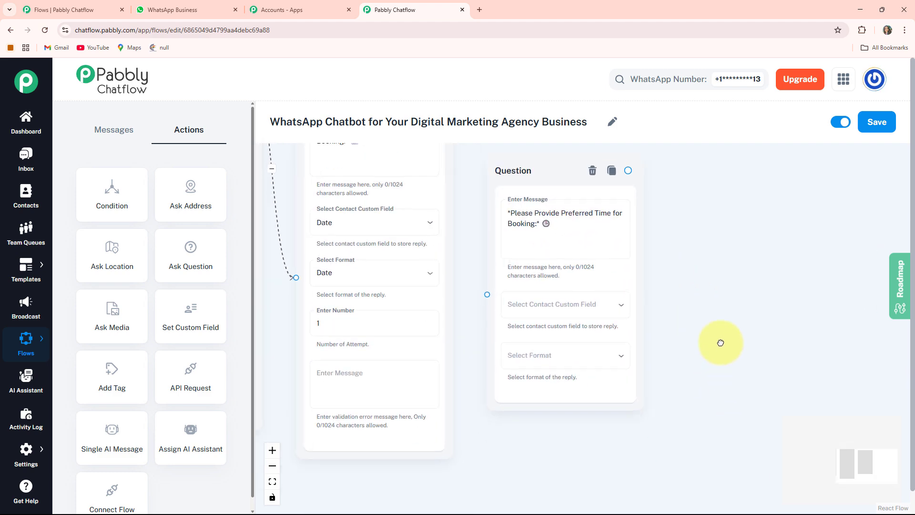
pyautogui.click(562, 307)
pyautogui.click(528, 280)
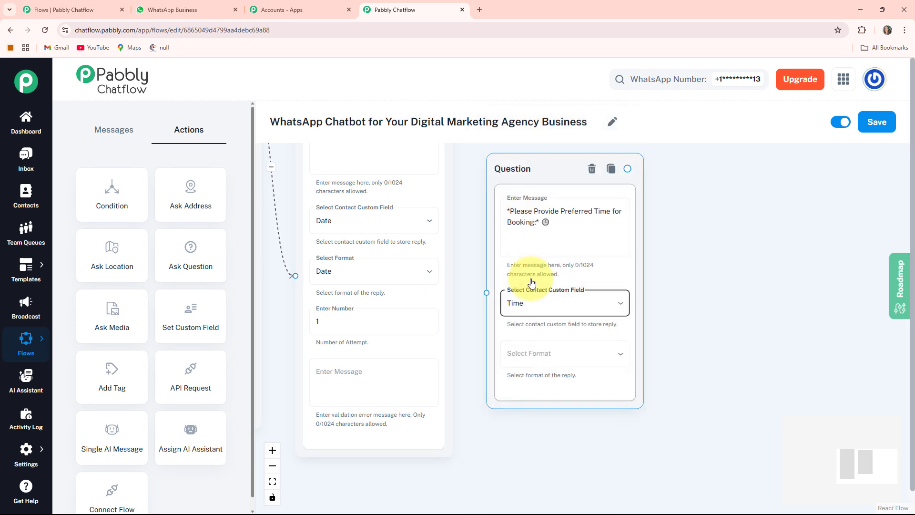
pyautogui.click(540, 358)
pyautogui.click(499, 366)
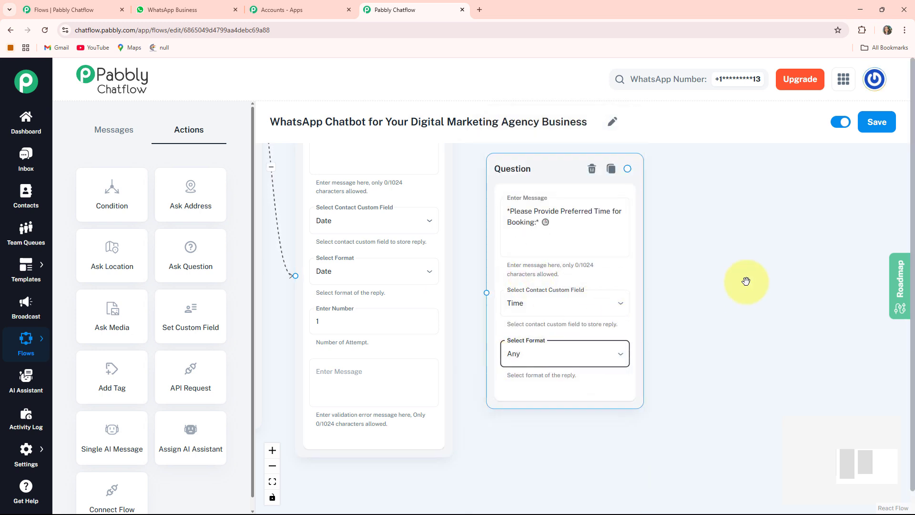
# Connect the booking date question node to the booking time question node
pyautogui.scroll(3, 747, 362)
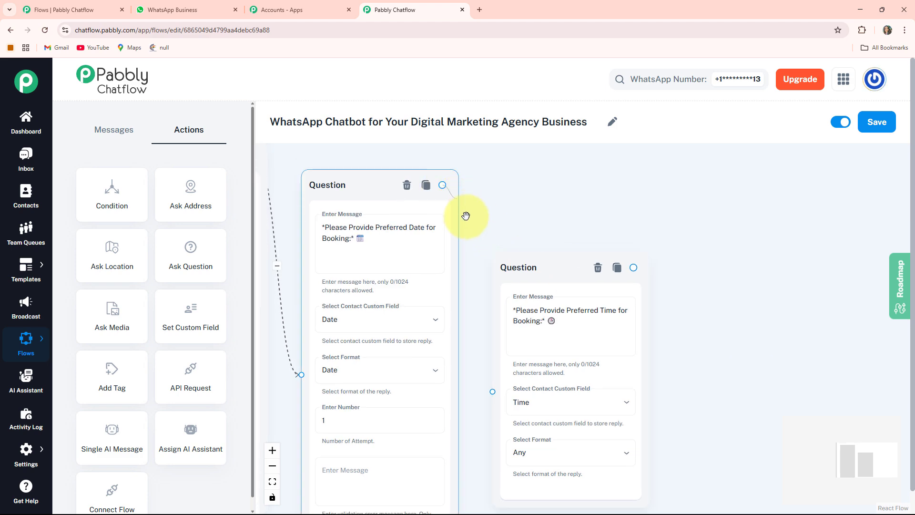
pyautogui.moveTo(470, 375); pyautogui.dragTo(498, 395)
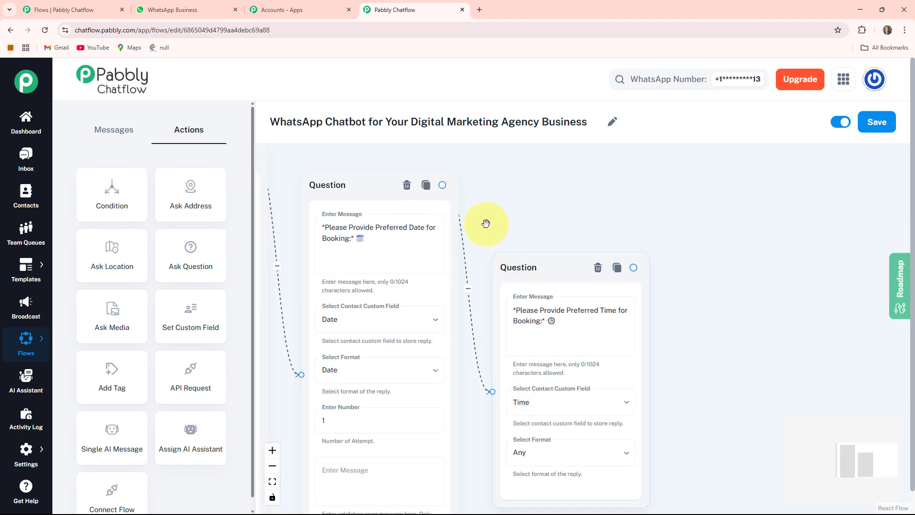
# Add a Text + Button message node connected after the booking time question node
pyautogui.moveTo(488, 223); pyautogui.dragTo(559, 198)
pyautogui.scroll(-3, 558, 197)
pyautogui.click(369, 206)
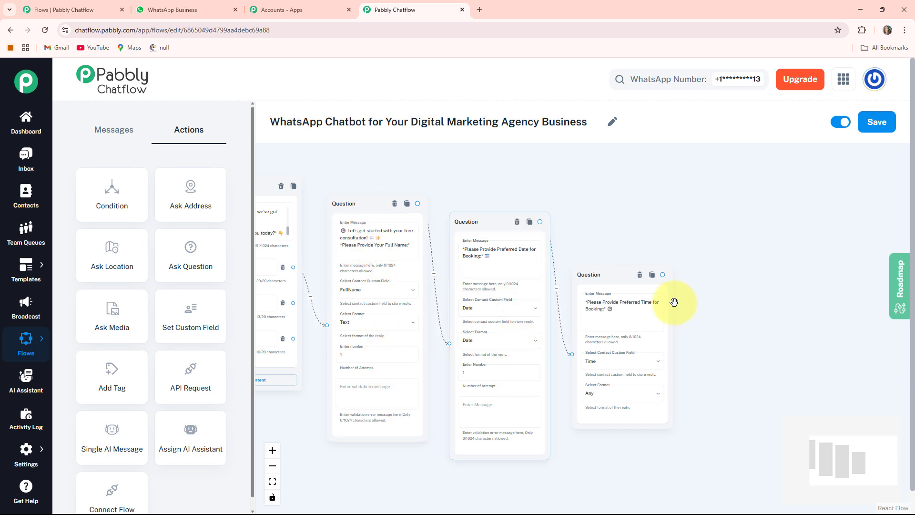
pyautogui.moveTo(696, 316); pyautogui.dragTo(555, 319)
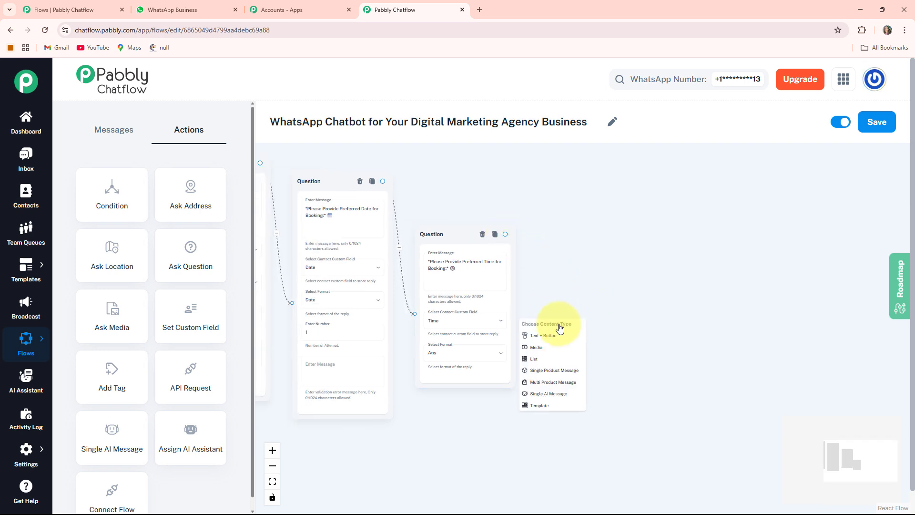
pyautogui.click(548, 336)
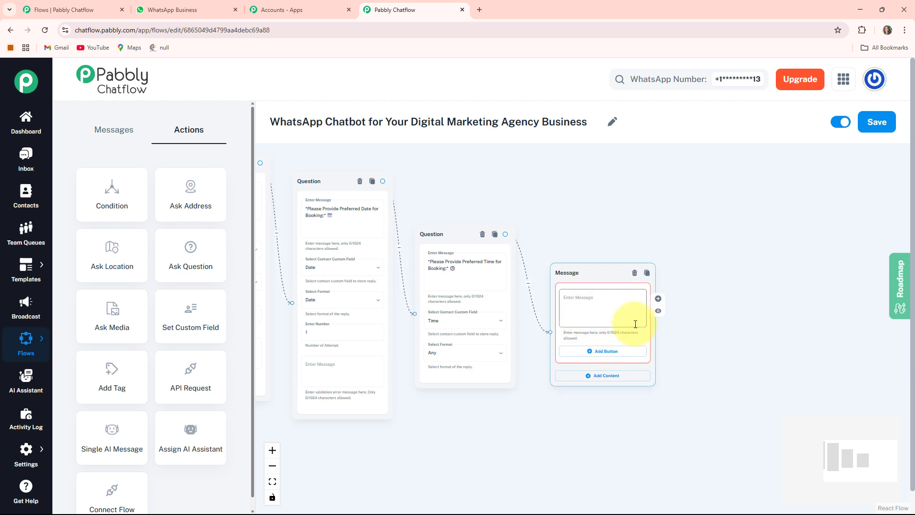
# Paste the booking summary message listing Name *$FullName*, Date *$Date* and Time *$Time* into the new message node
pyautogui.moveTo(720, 363); pyautogui.dragTo(625, 348)
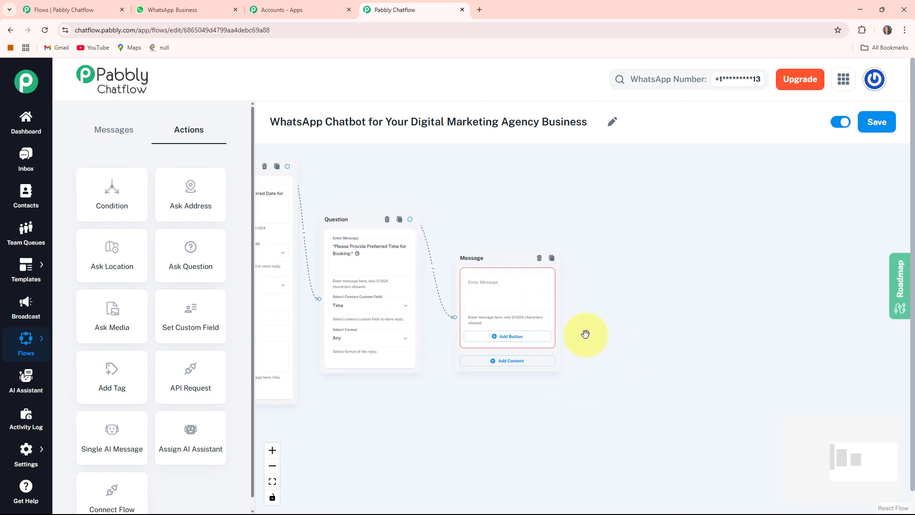
pyautogui.click(501, 285)
pyautogui.scroll(2, 540, 281)
pyautogui.hotkey('ctrl', 'v')
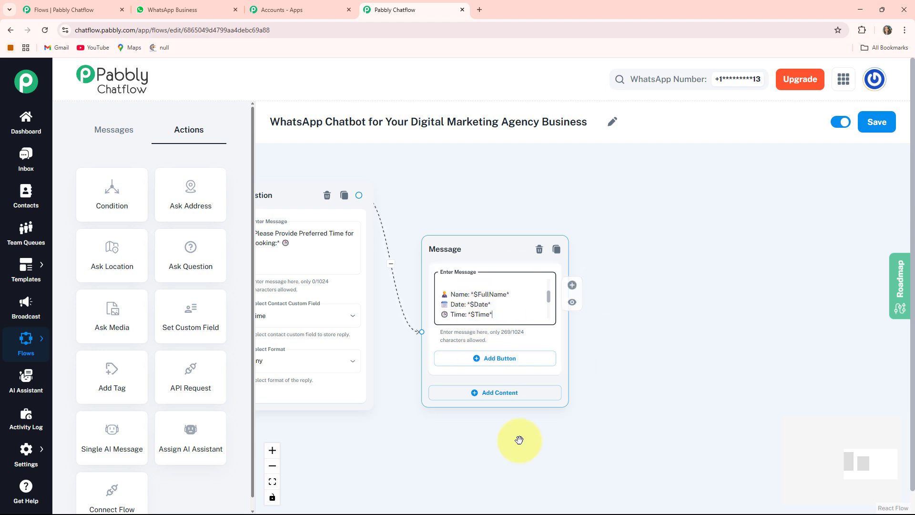
# Add a Text + Button message node connected from the Our Packages button
pyautogui.moveTo(442, 474); pyautogui.dragTo(603, 500)
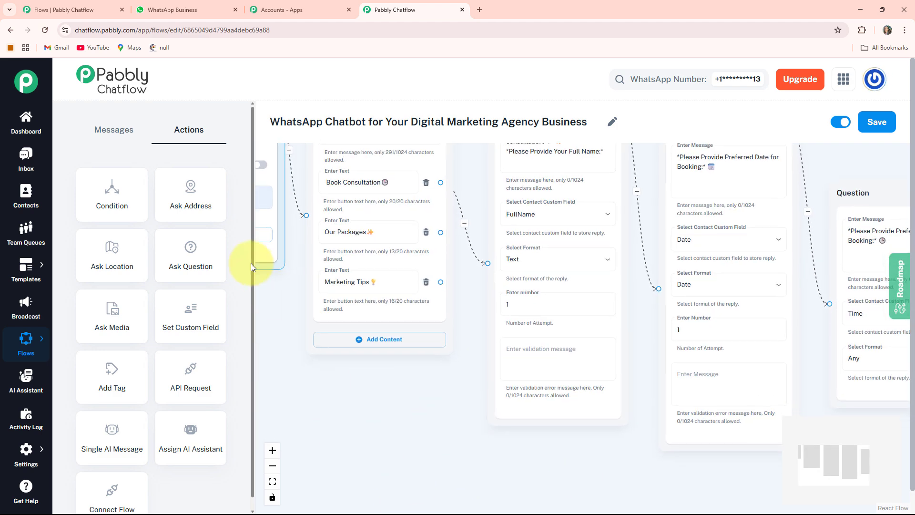
pyautogui.scroll(3, 379, 437)
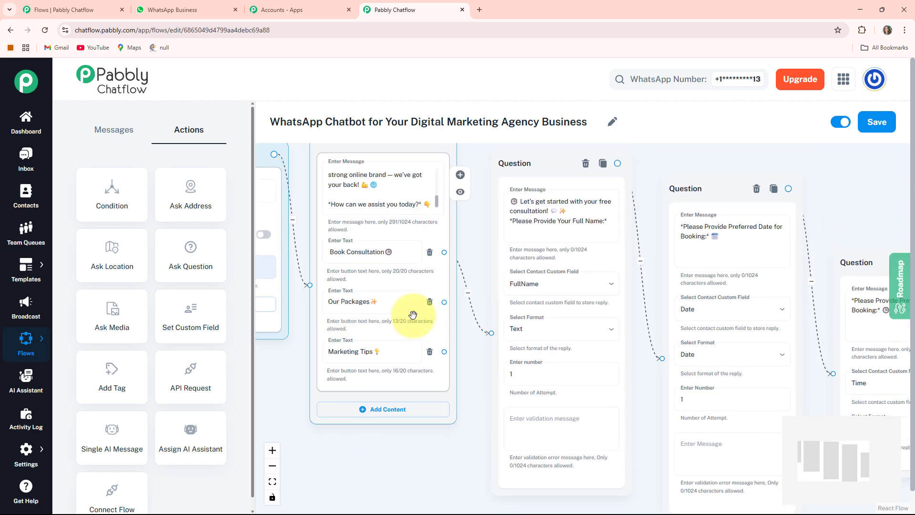
pyautogui.moveTo(439, 442); pyautogui.dragTo(455, 409)
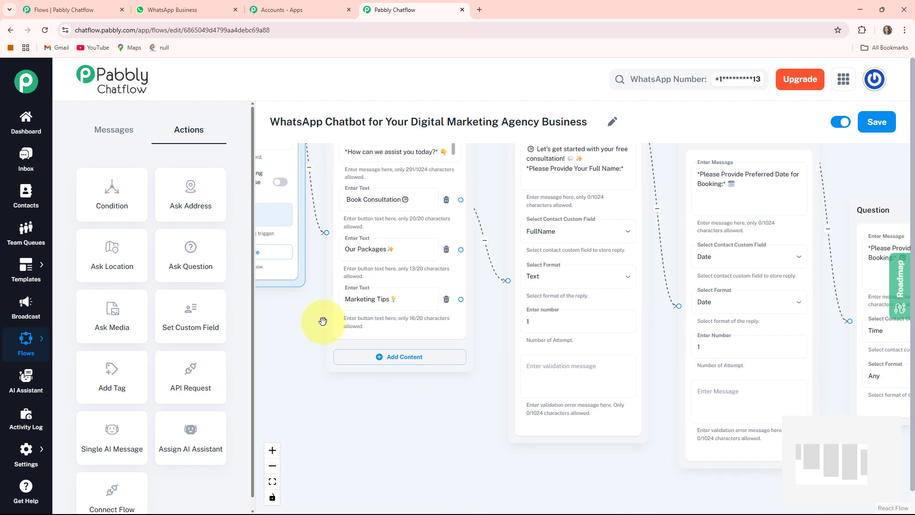
pyautogui.moveTo(460, 249); pyautogui.dragTo(383, 431)
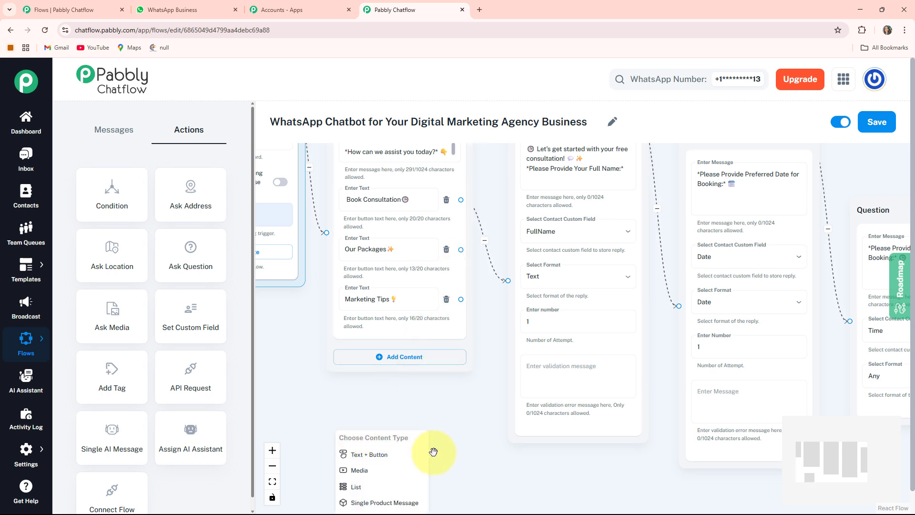
pyautogui.click(380, 454)
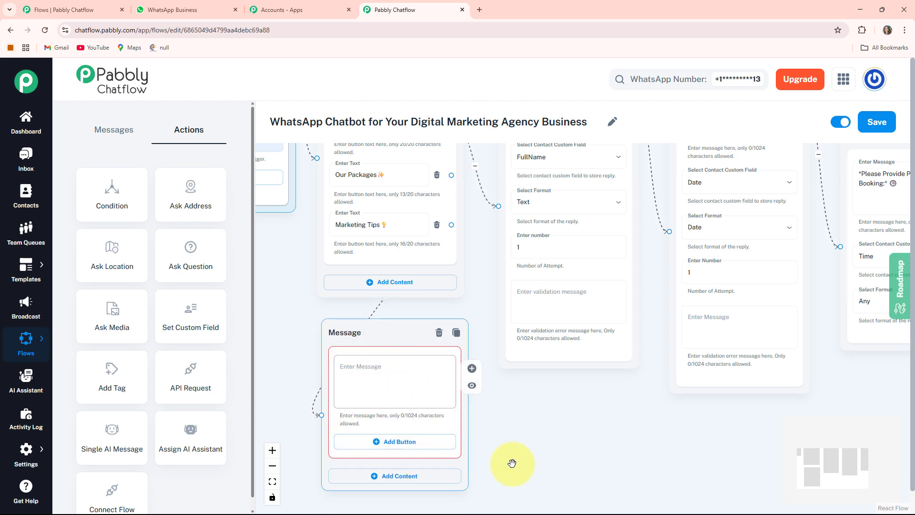
# Paste the marketing packages list, including Pro Scale at ₹14,999/month, into the packages message node
pyautogui.moveTo(516, 460); pyautogui.dragTo(593, 459)
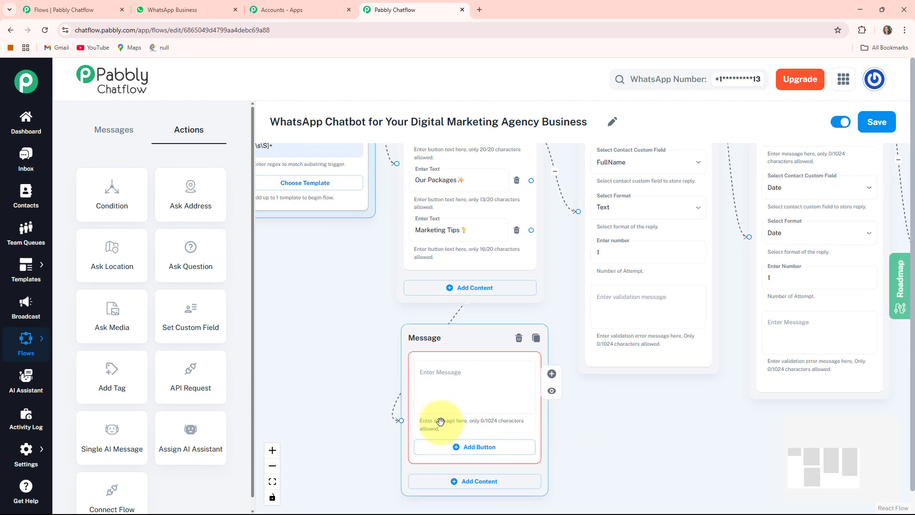
pyautogui.click(496, 358)
pyautogui.hotkey('ctrl', 'v')
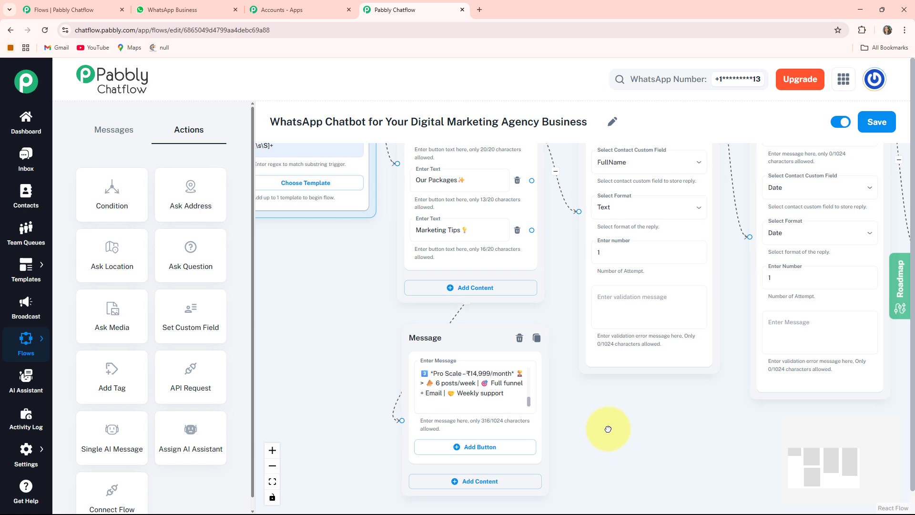
# Add a Book Consultation button to the packages message node
pyautogui.scroll(-2, 606, 427)
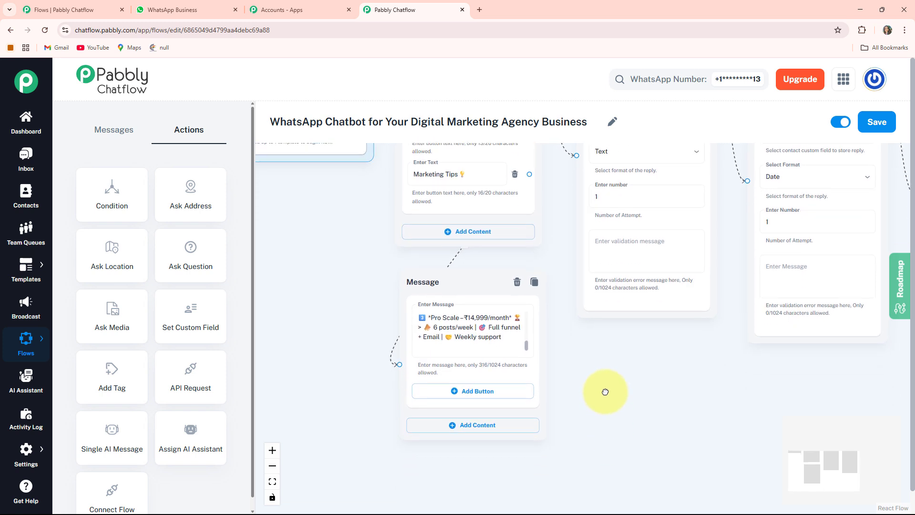
pyautogui.click(472, 392)
pyautogui.click(471, 400)
pyautogui.write('Book Consultation🕒')
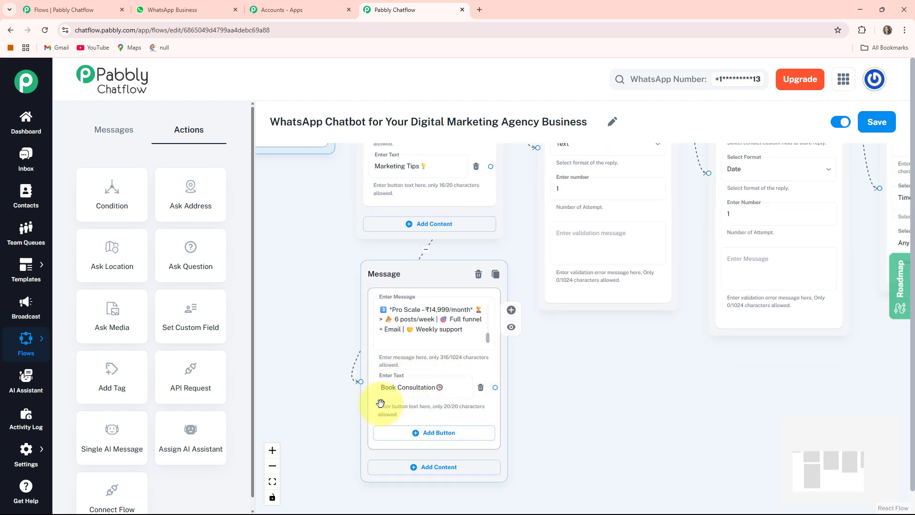
# Connect the packages node's Book Consultation button to the full-name question node
pyautogui.moveTo(497, 389); pyautogui.dragTo(521, 213)
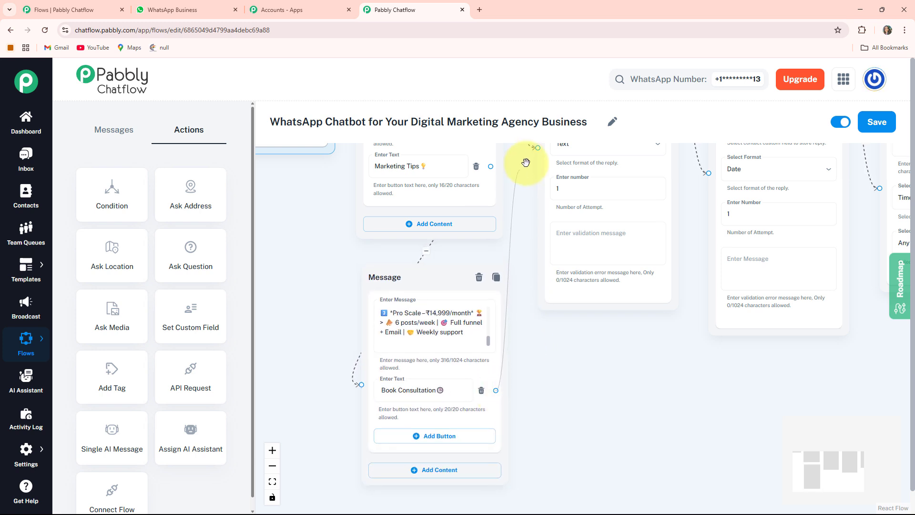
pyautogui.moveTo(525, 162); pyautogui.dragTo(537, 238)
pyautogui.scroll(-2, 562, 354)
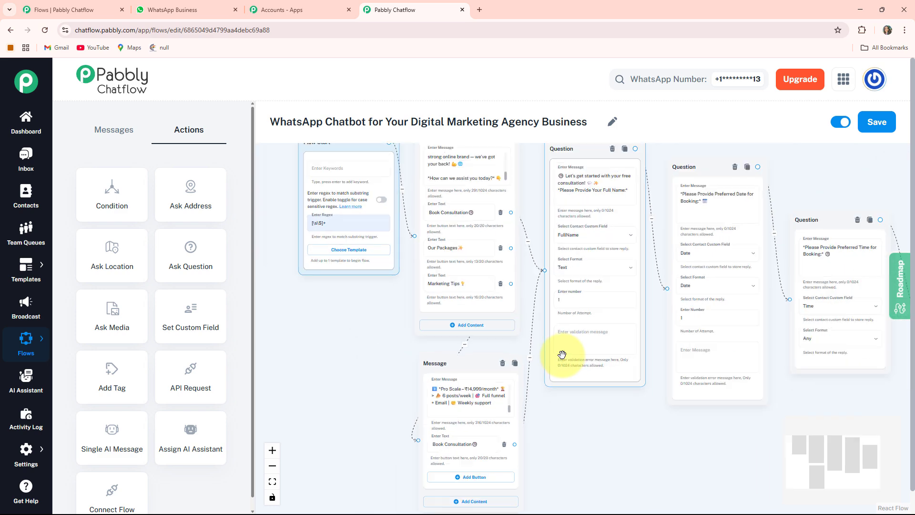
pyautogui.scroll(-1, 562, 354)
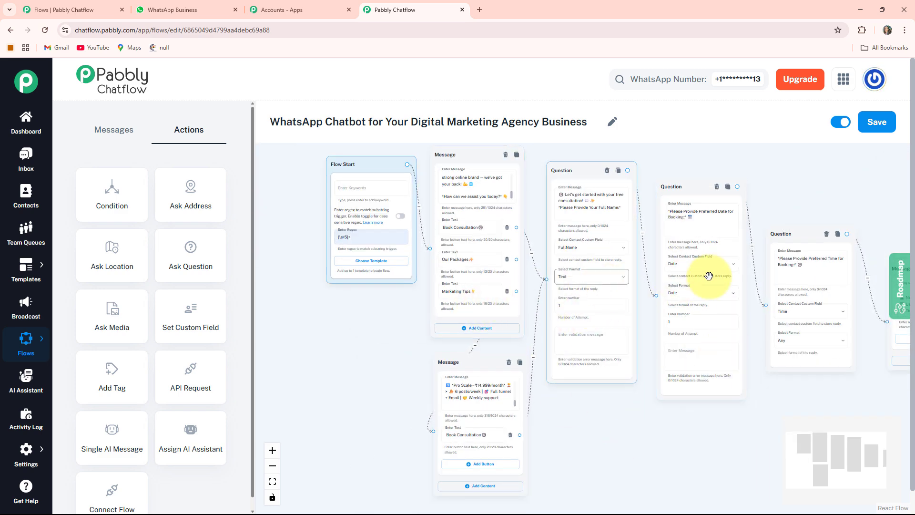
pyautogui.scroll(4, 586, 414)
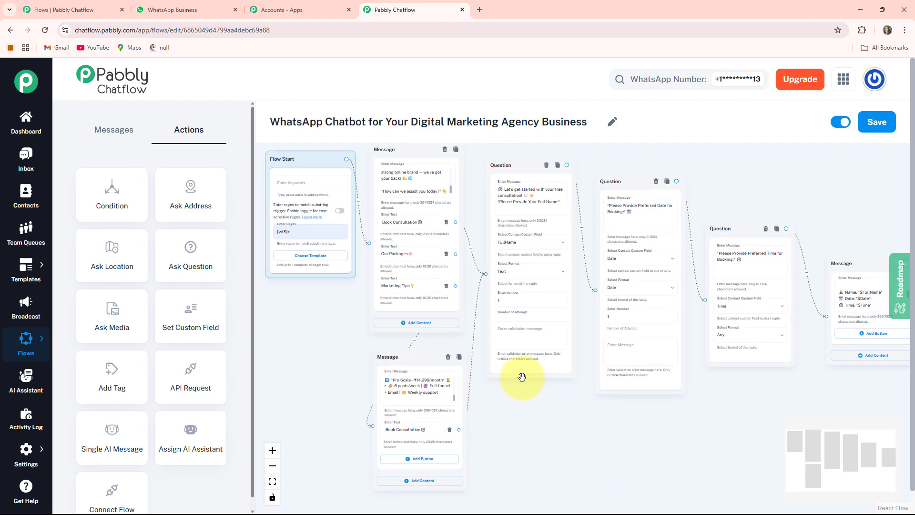
pyautogui.moveTo(402, 273); pyautogui.dragTo(433, 295)
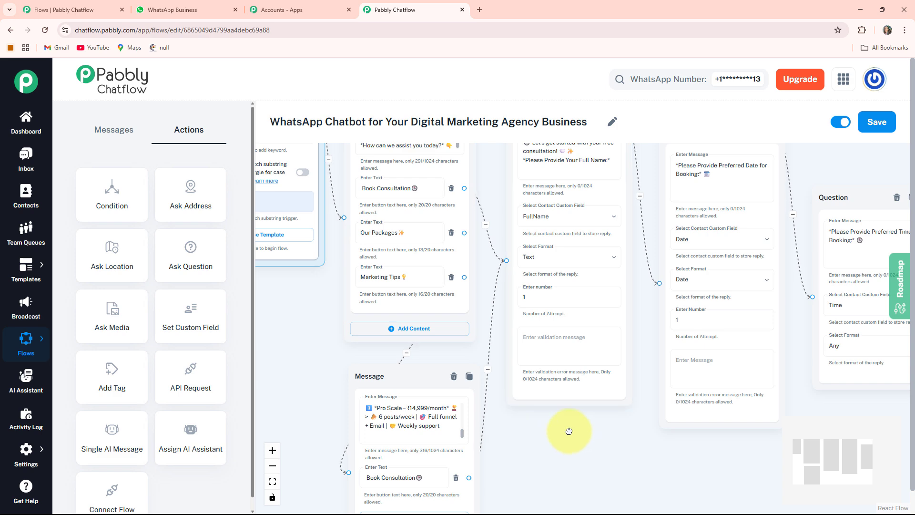
pyautogui.moveTo(567, 429); pyautogui.dragTo(532, 425)
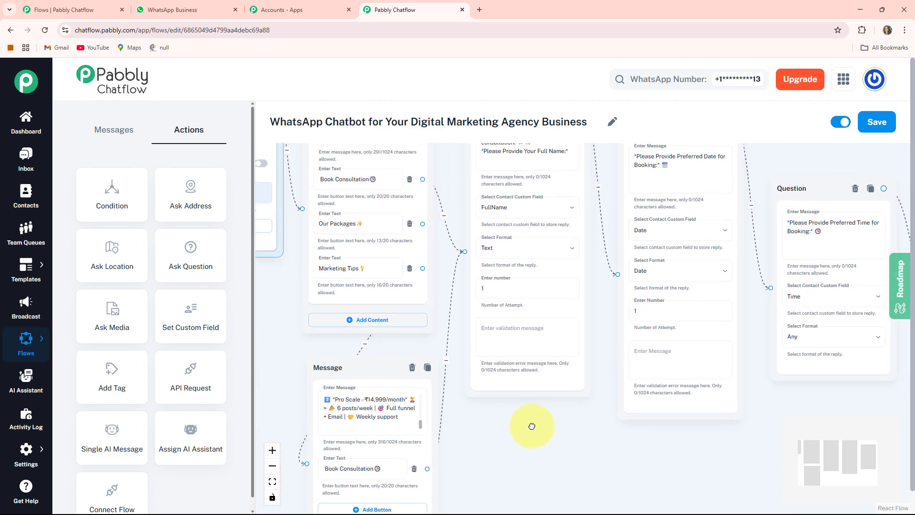
# Add a Text + Button message node connected from the Marketing Tips button
pyautogui.moveTo(422, 269); pyautogui.dragTo(524, 431)
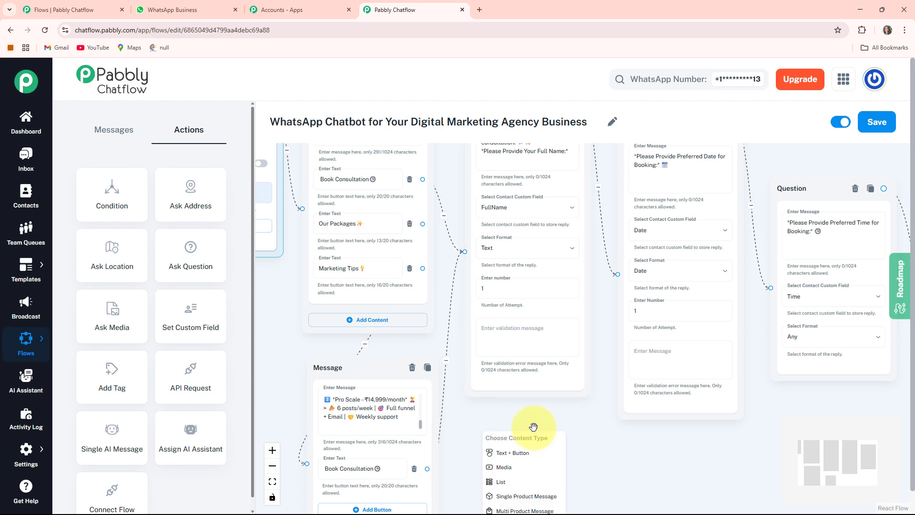
pyautogui.click(516, 453)
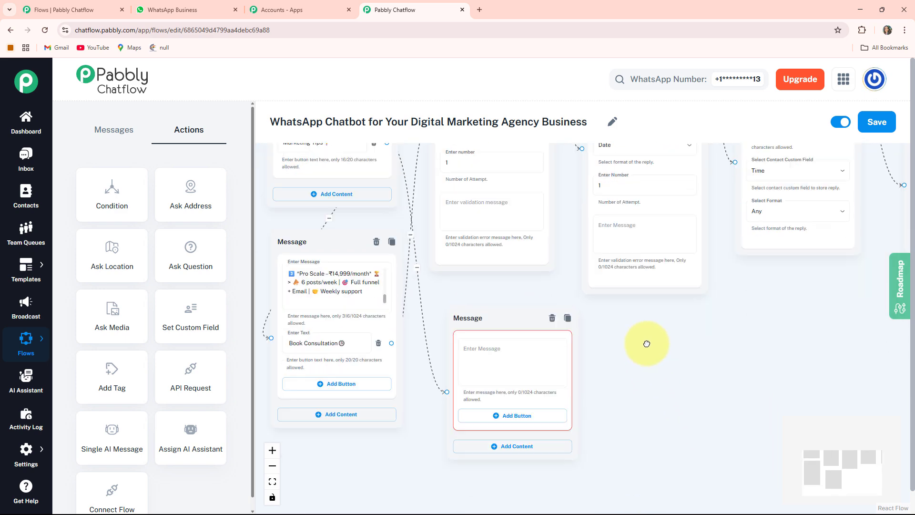
pyautogui.moveTo(493, 307); pyautogui.dragTo(495, 292)
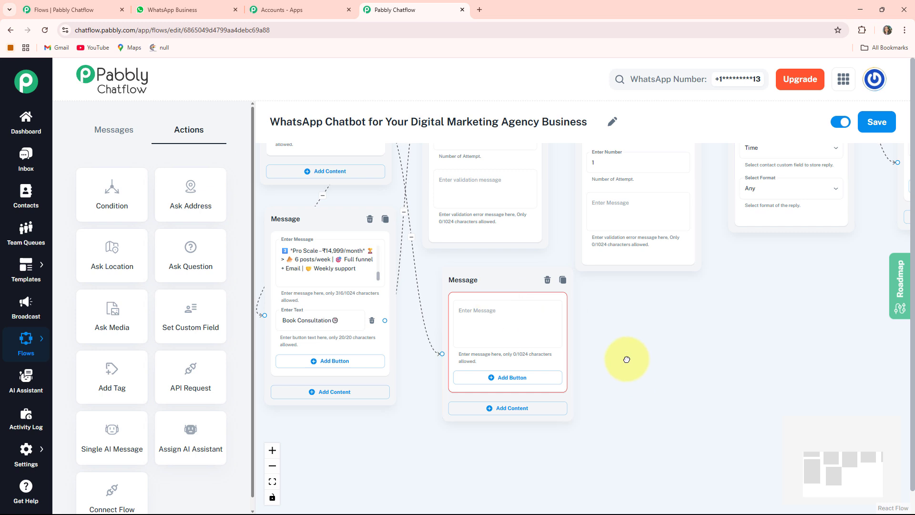
pyautogui.moveTo(626, 359); pyautogui.dragTo(641, 408)
# Paste the digital marketing tips message, starting with the short-form video tip, into the new message node
pyautogui.click(517, 334)
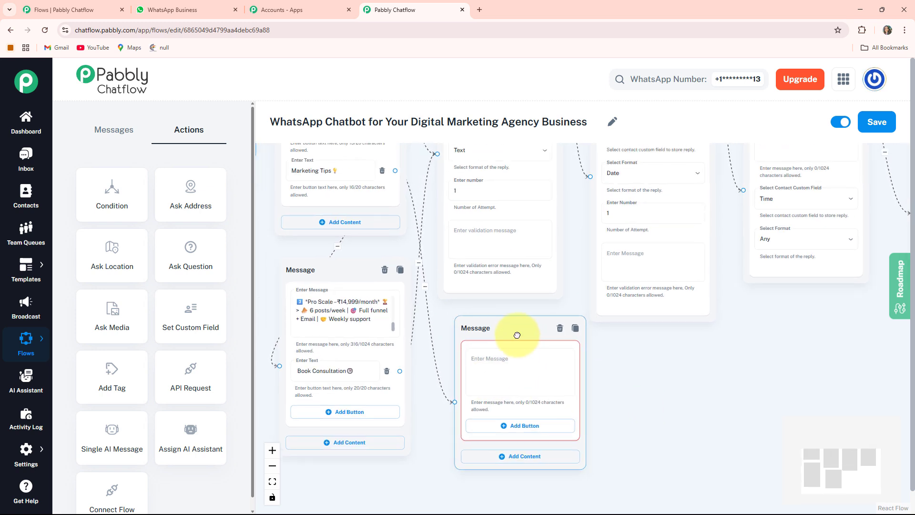
pyautogui.click(524, 371)
pyautogui.hotkey('ctrl', 'v')
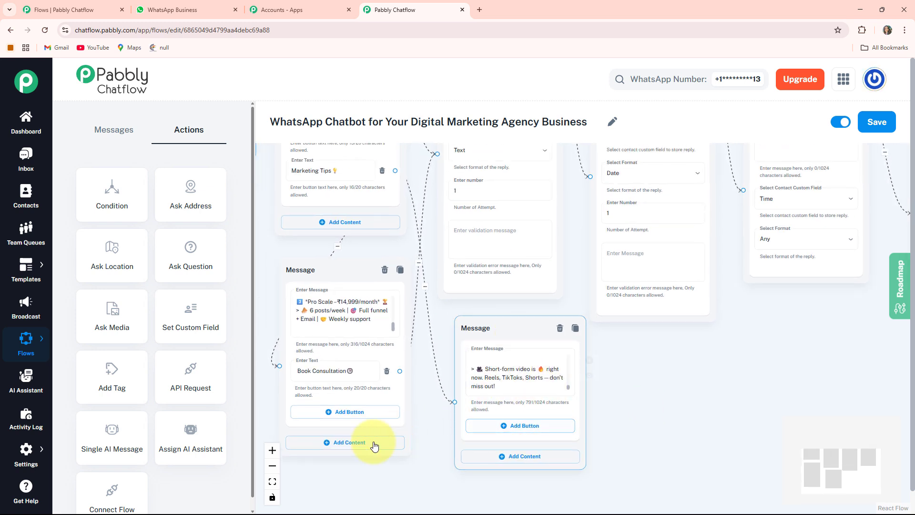
# Save the chatbot flow
pyautogui.click(270, 483)
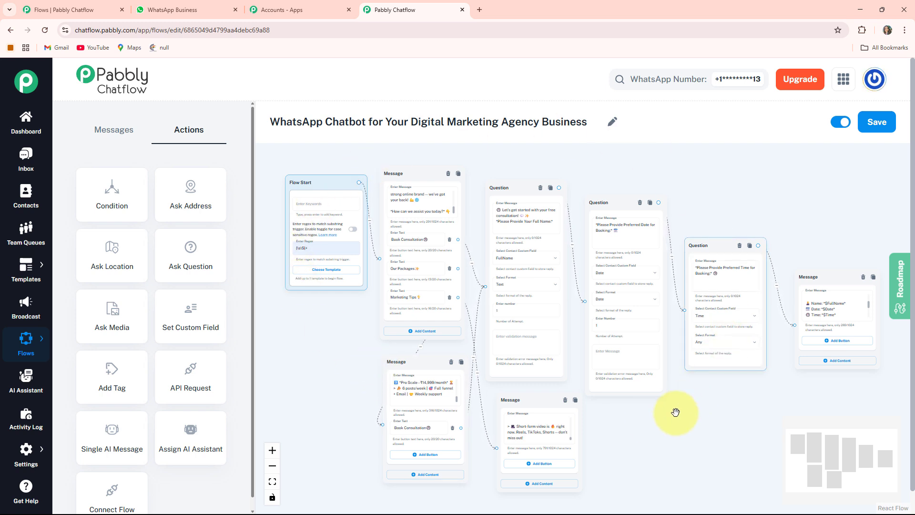
pyautogui.click(877, 123)
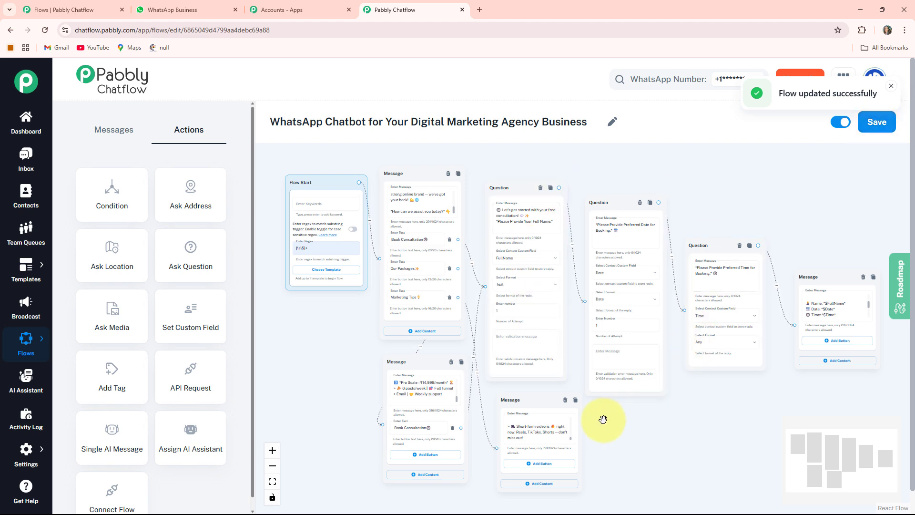
# Switch to WhatsApp Web and review the test conversation with the Digital Marketing Agency chatbot
pyautogui.click(185, 13)
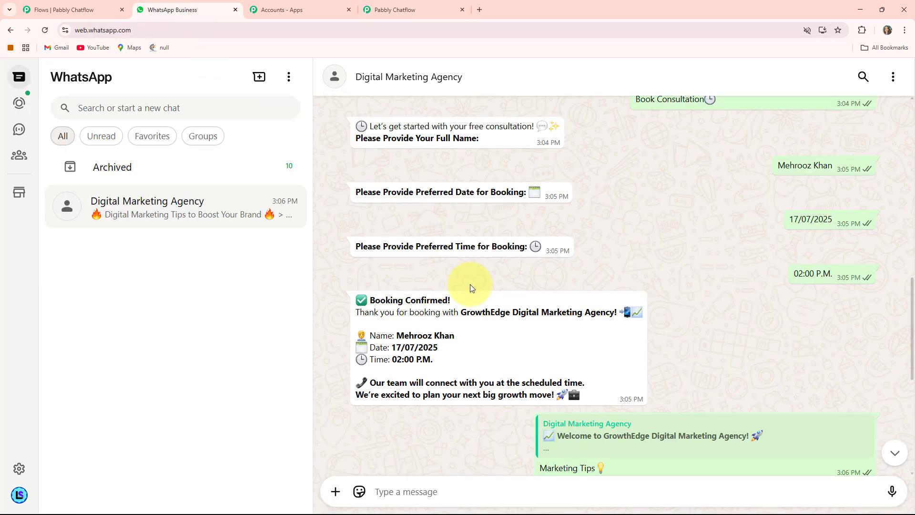
pyautogui.scroll(10, 553, 250)
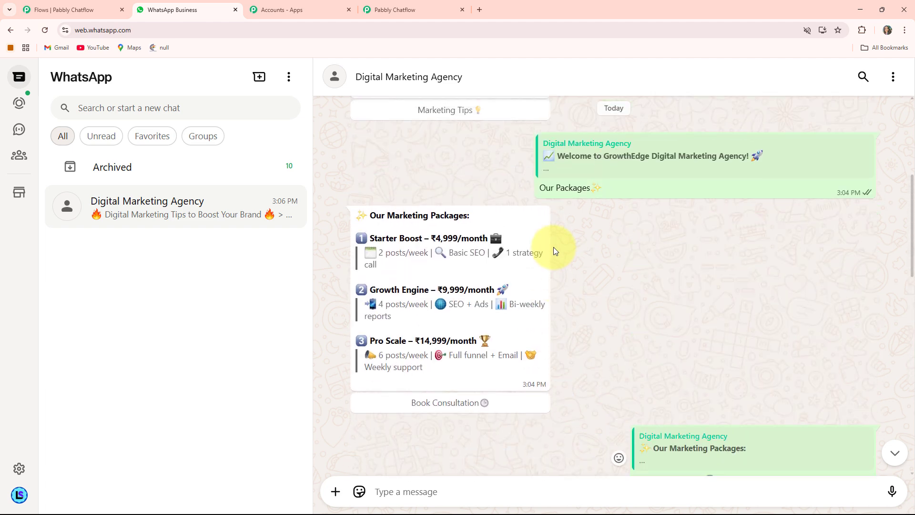
pyautogui.scroll(2, 553, 246)
pyautogui.scroll(-3, 553, 247)
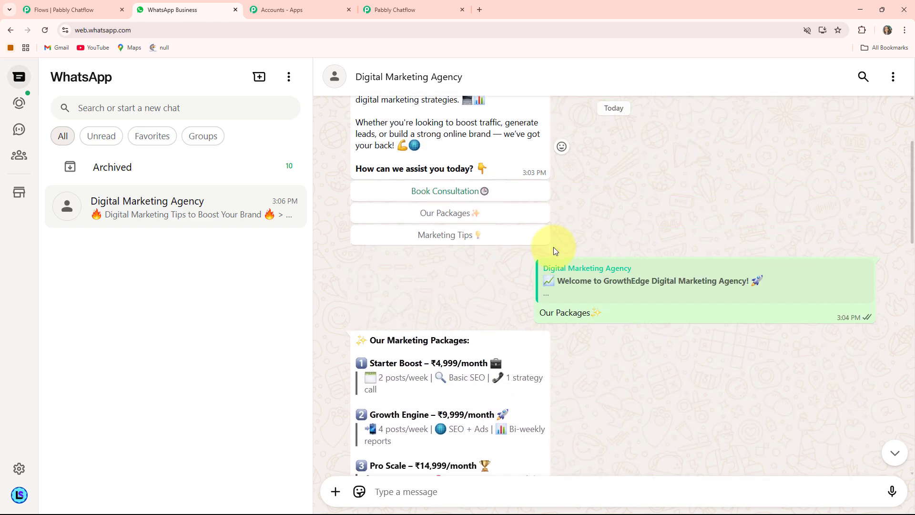
pyautogui.scroll(-7, 553, 247)
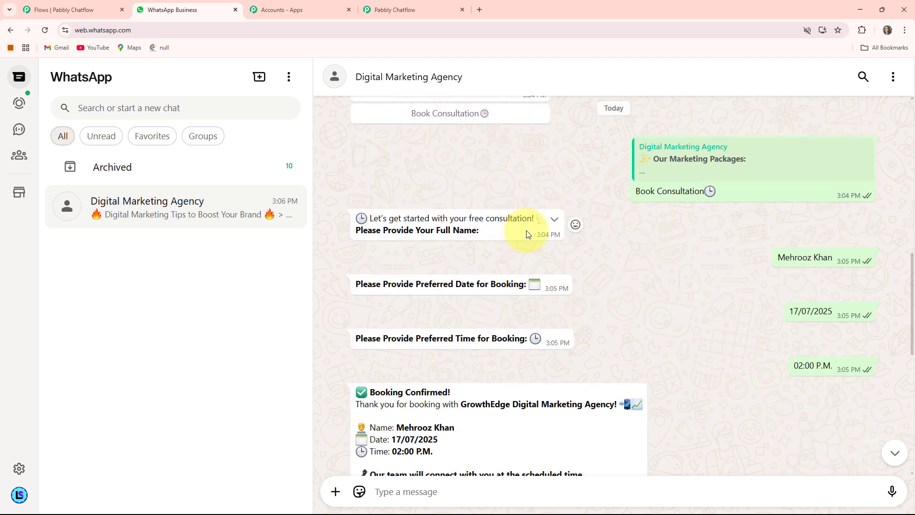
pyautogui.scroll(-4, 527, 231)
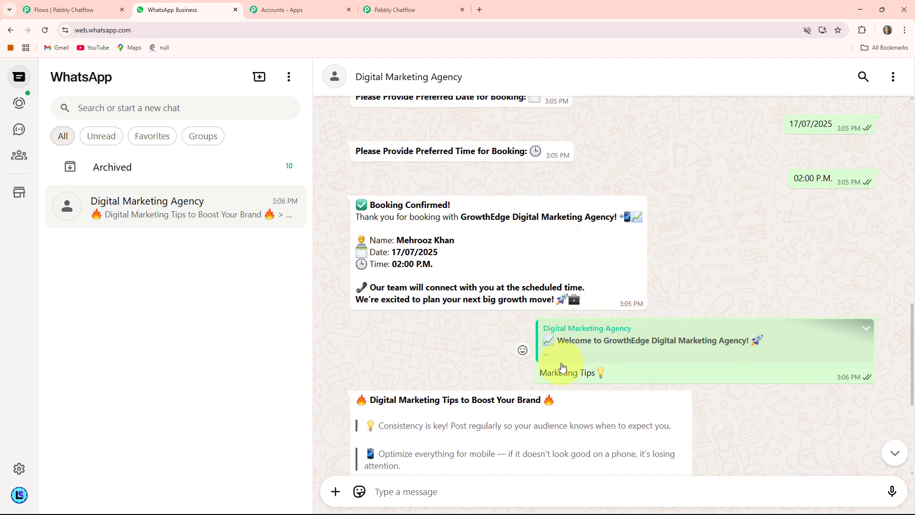